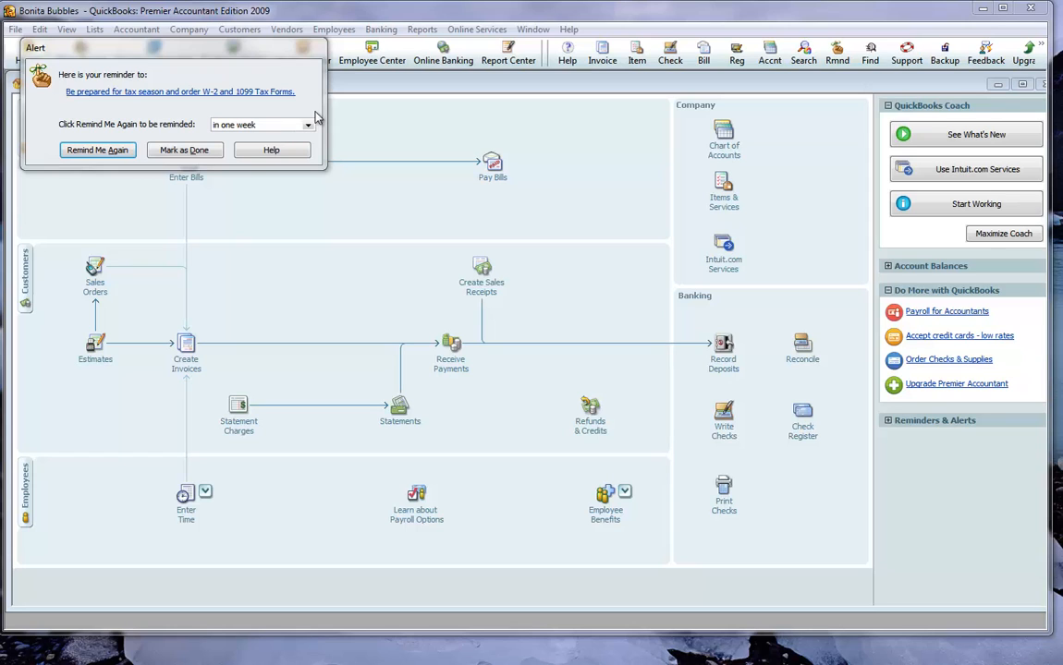
# Step: Mark the tax forms reminder as done and append the person's name to the company name Bonita Bubbles in the company information
pyautogui.click(176, 150)
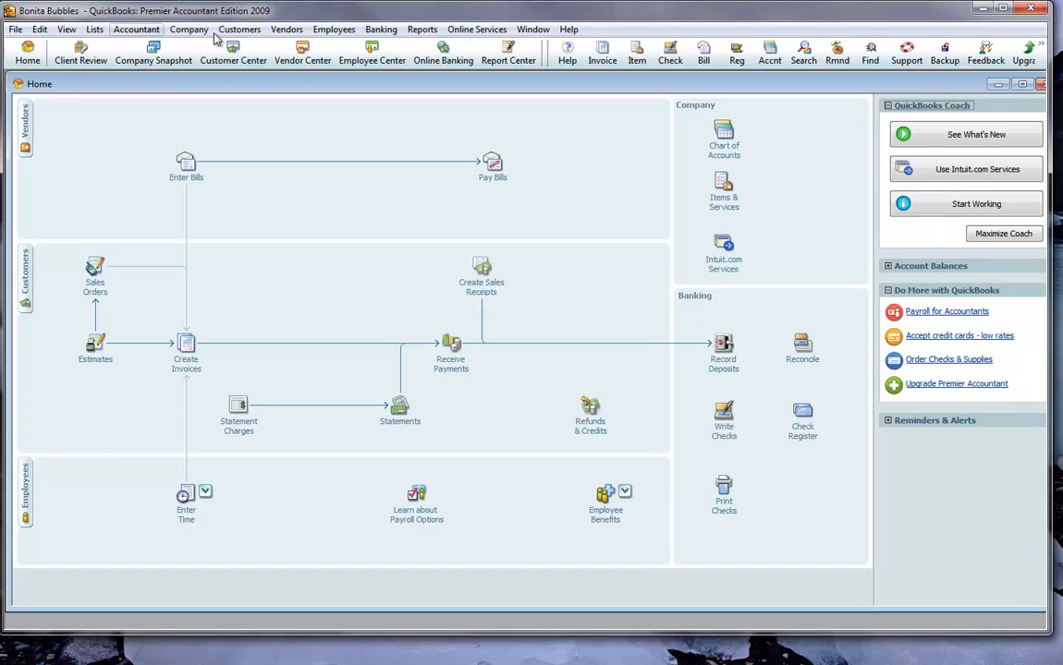
pyautogui.click(184, 33)
pyautogui.click(226, 85)
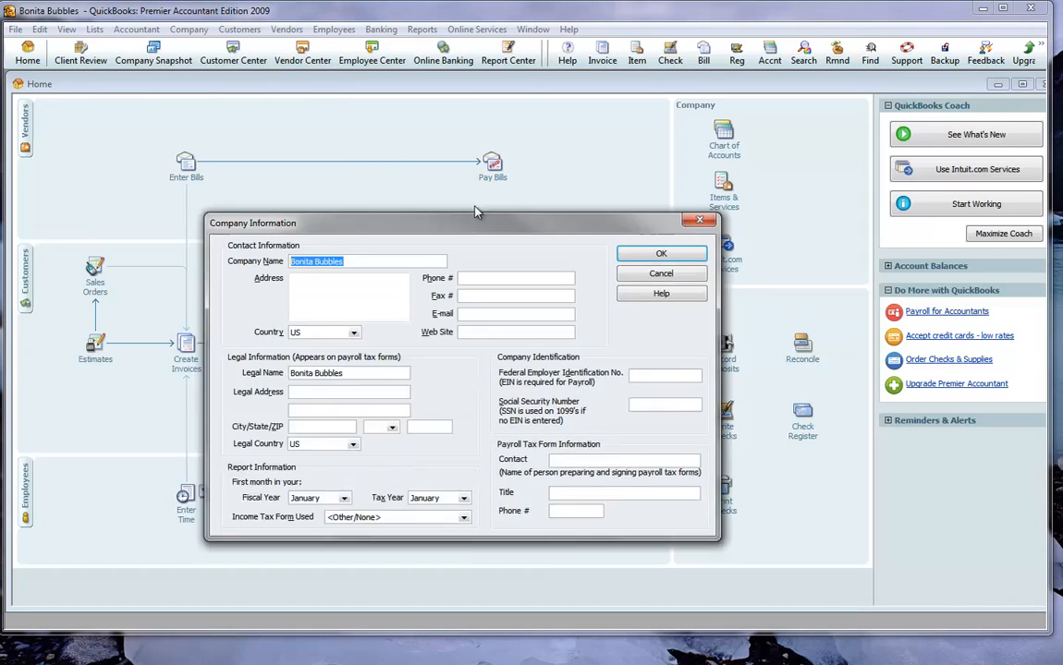
pyautogui.click(440, 185)
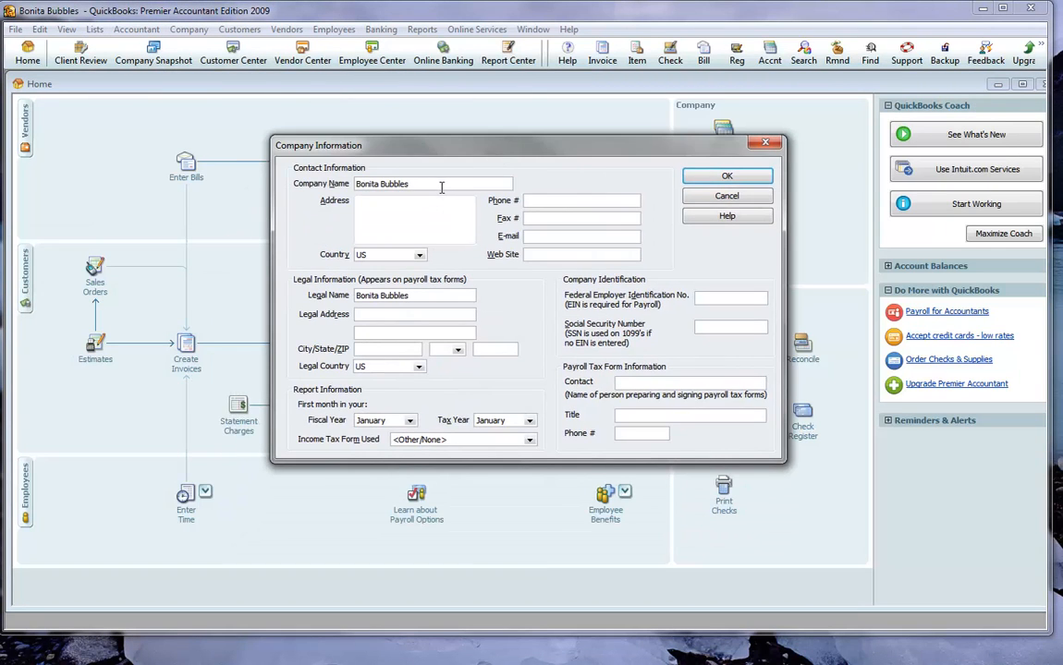
pyautogui.write('Mrs. Grassel')
pyautogui.click(726, 176)
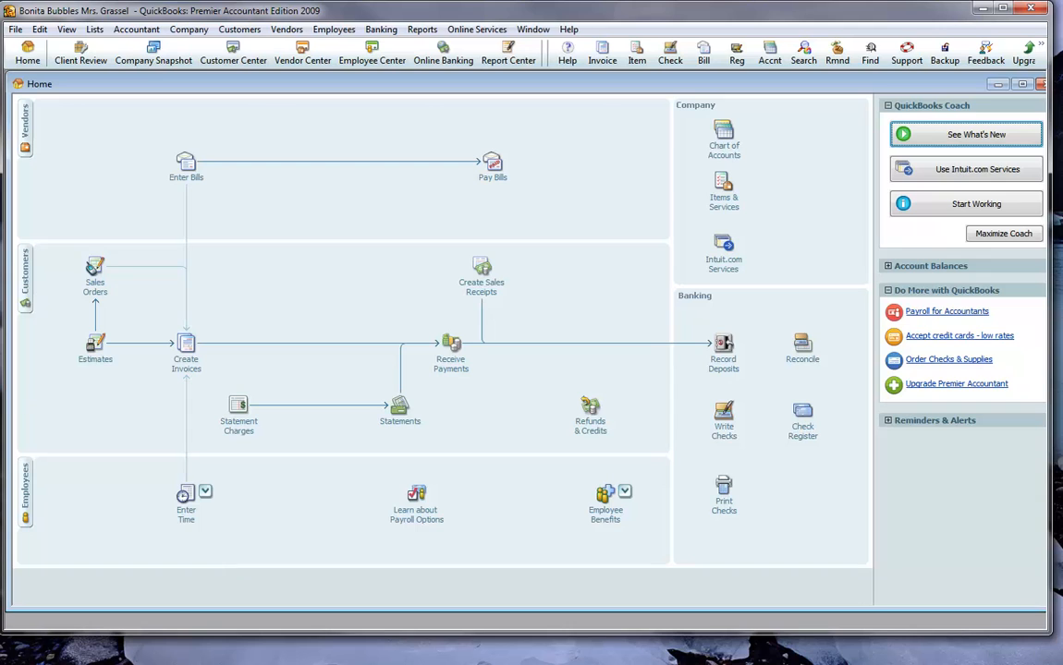
# Step: Review the full chart of accounts with account types and balances in an enlarged window, and close it
pyautogui.click(724, 141)
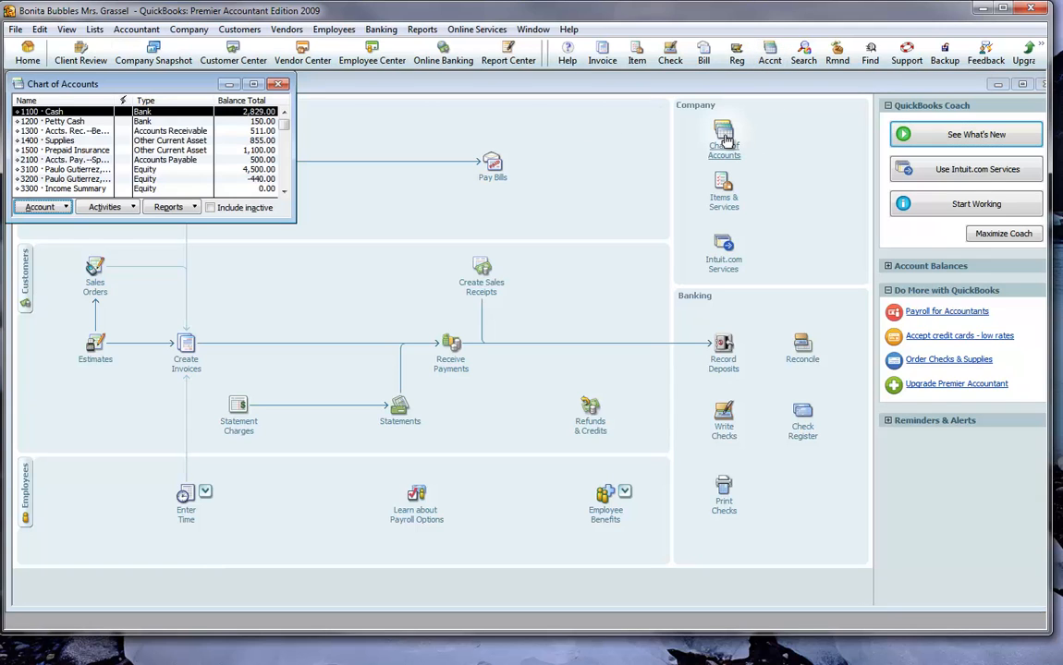
pyautogui.moveTo(190, 80); pyautogui.dragTo(499, 147)
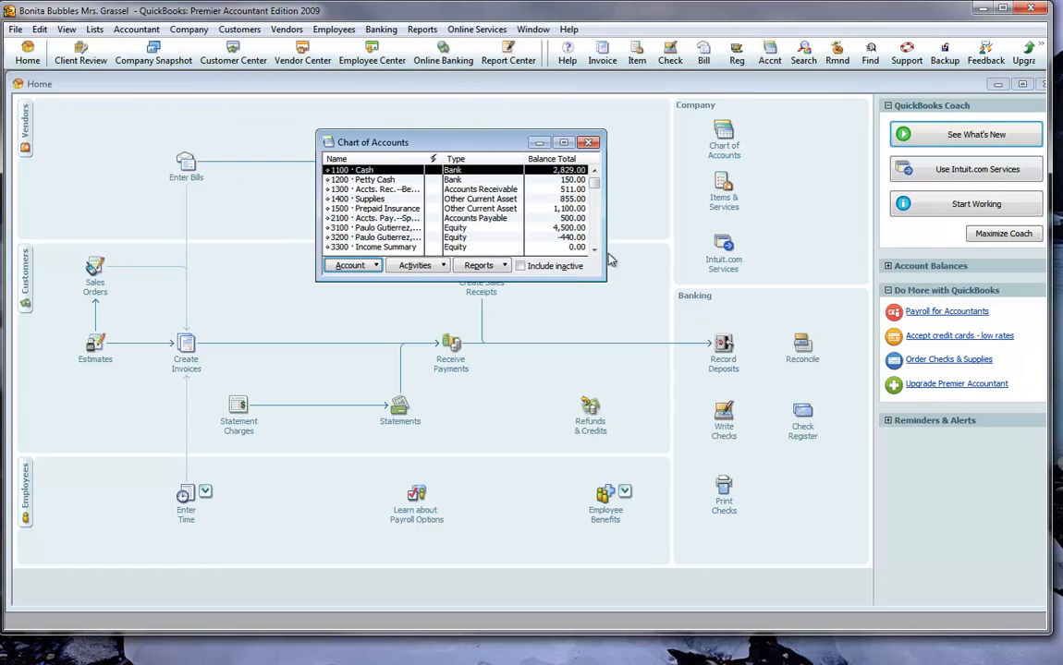
pyautogui.moveTo(604, 279); pyautogui.dragTo(841, 357)
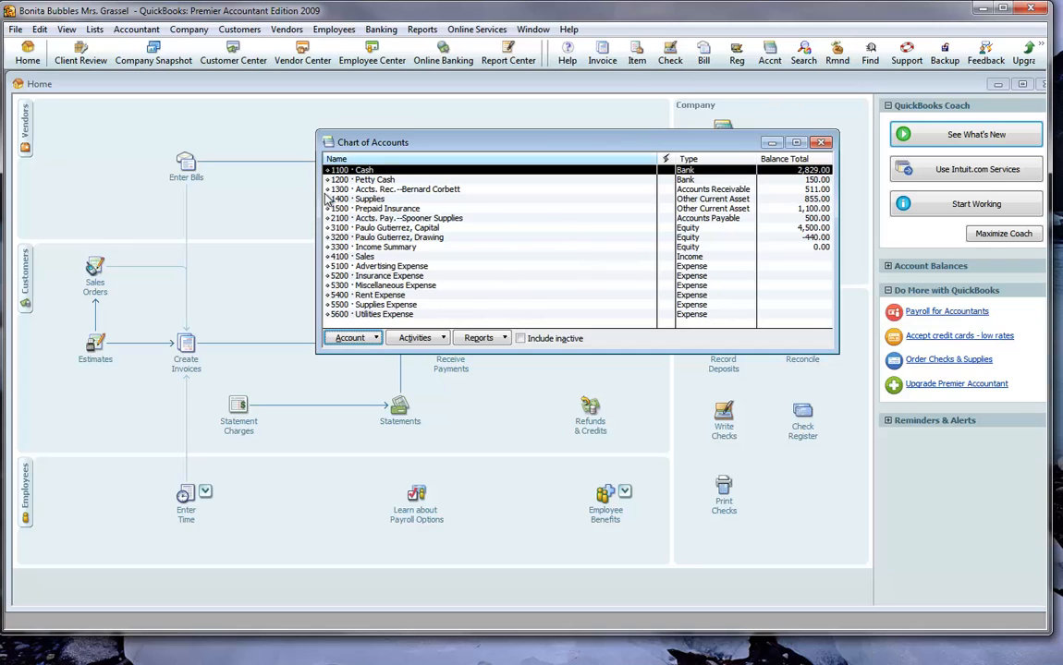
pyautogui.click(822, 144)
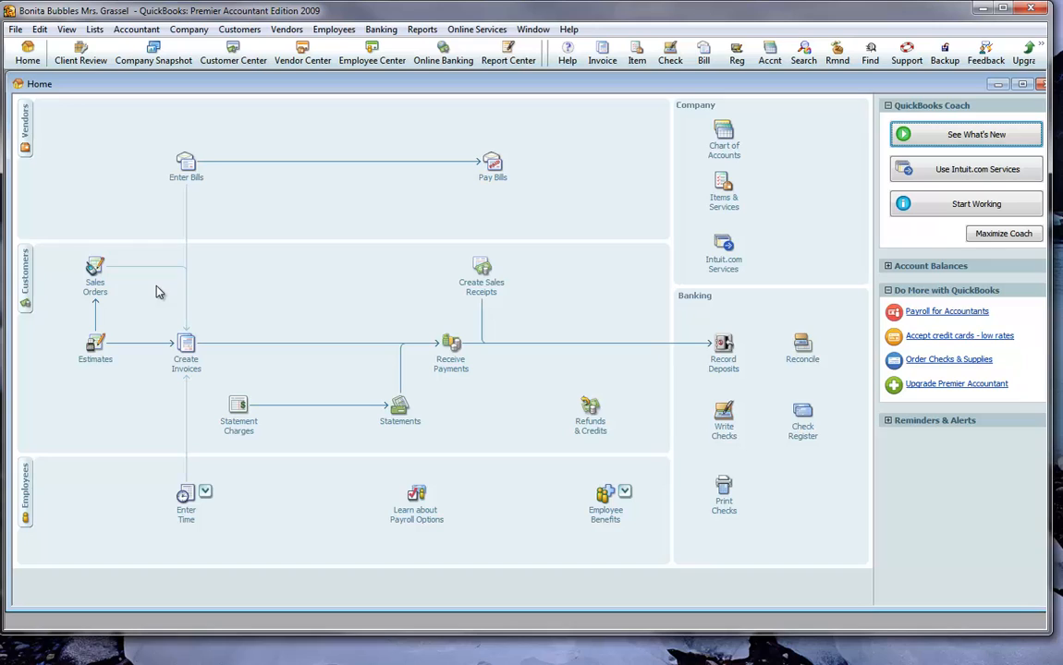
# Step: Open the general journal entry form, dismiss the automatic numbering notice, and enlarge the form for entering lines
pyautogui.click(96, 268)
pyautogui.click(187, 29)
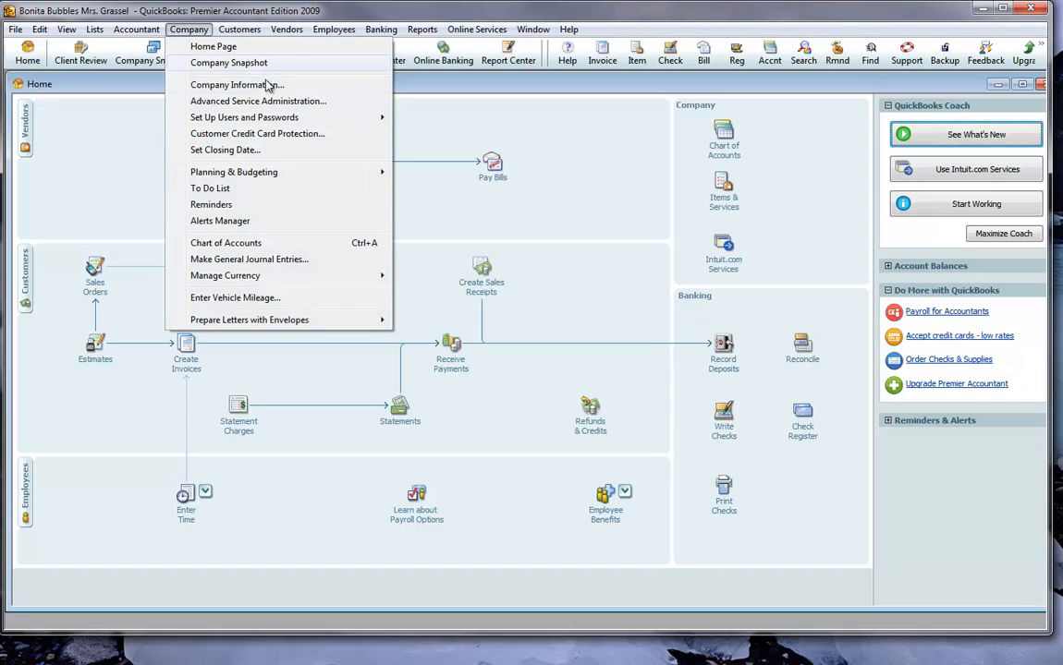
pyautogui.click(243, 260)
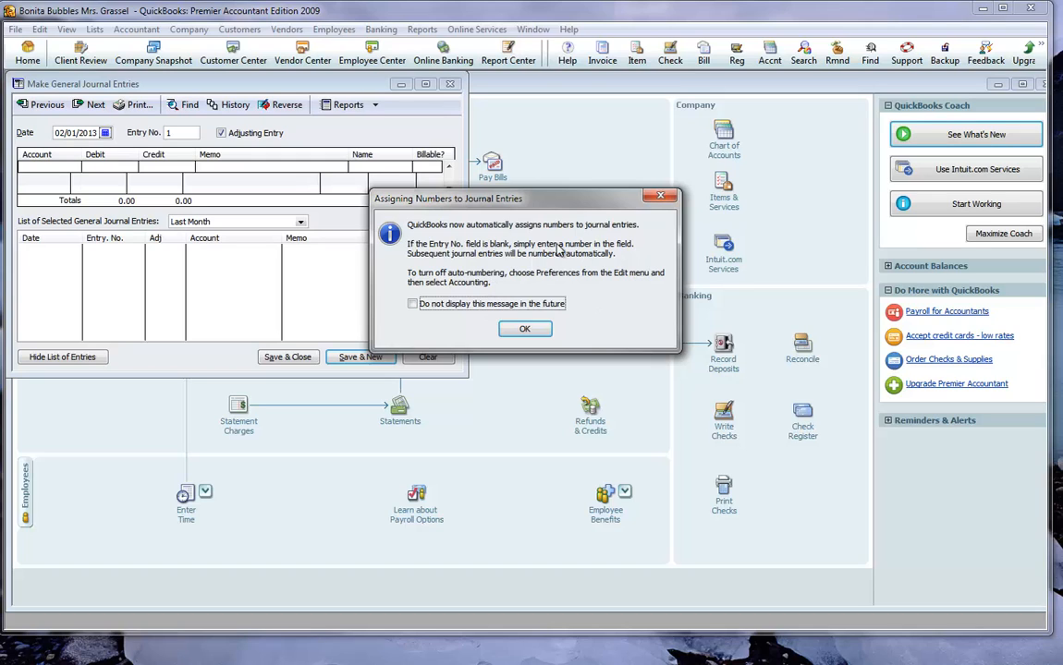
pyautogui.click(529, 332)
pyautogui.click(220, 133)
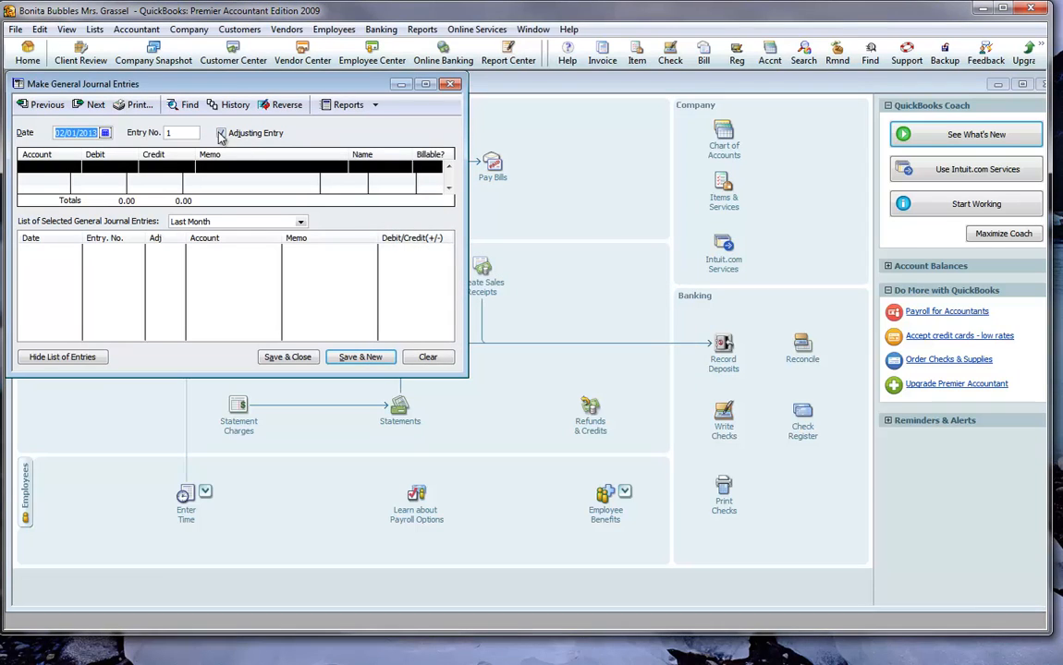
pyautogui.moveTo(230, 83); pyautogui.dragTo(418, 135)
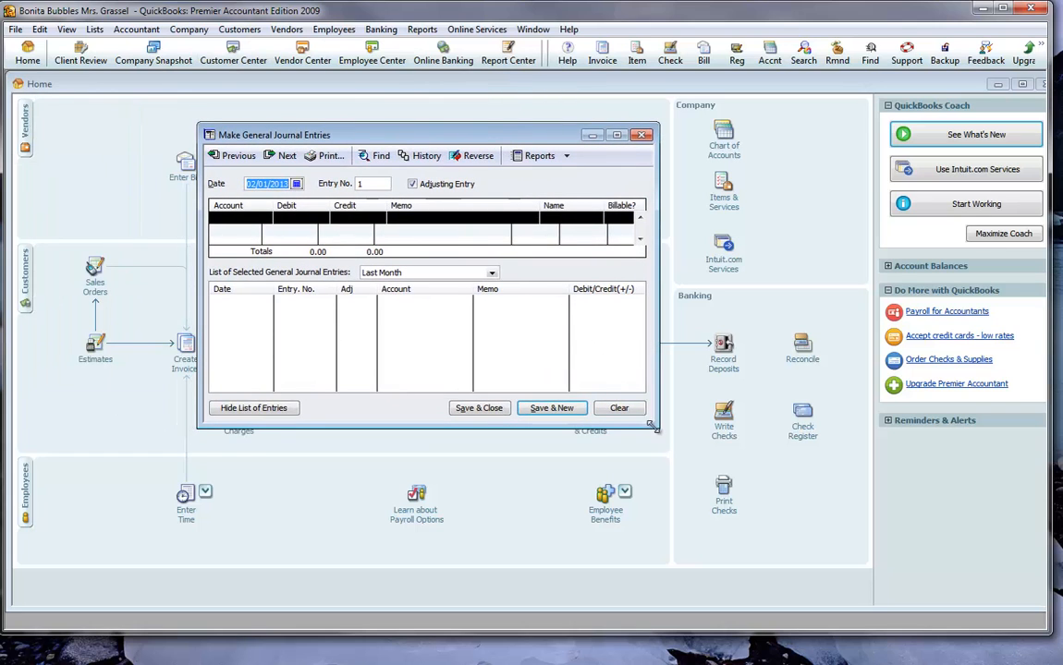
pyautogui.moveTo(659, 427); pyautogui.dragTo(817, 460)
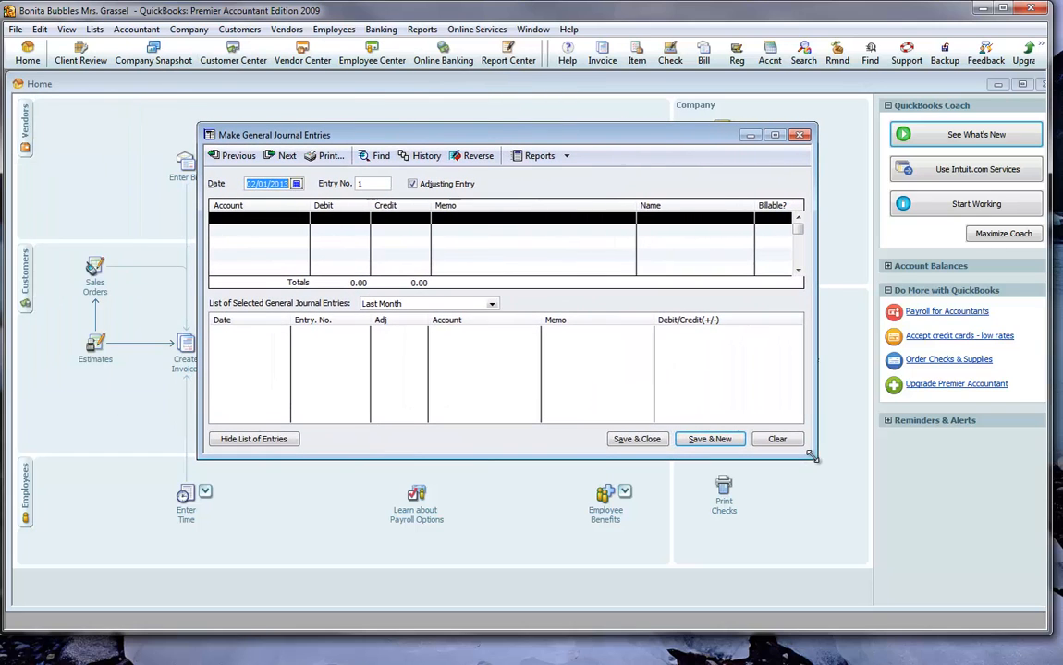
# Step: Set the date of journal entry 1 to 04/30/2012
pyautogui.click(262, 220)
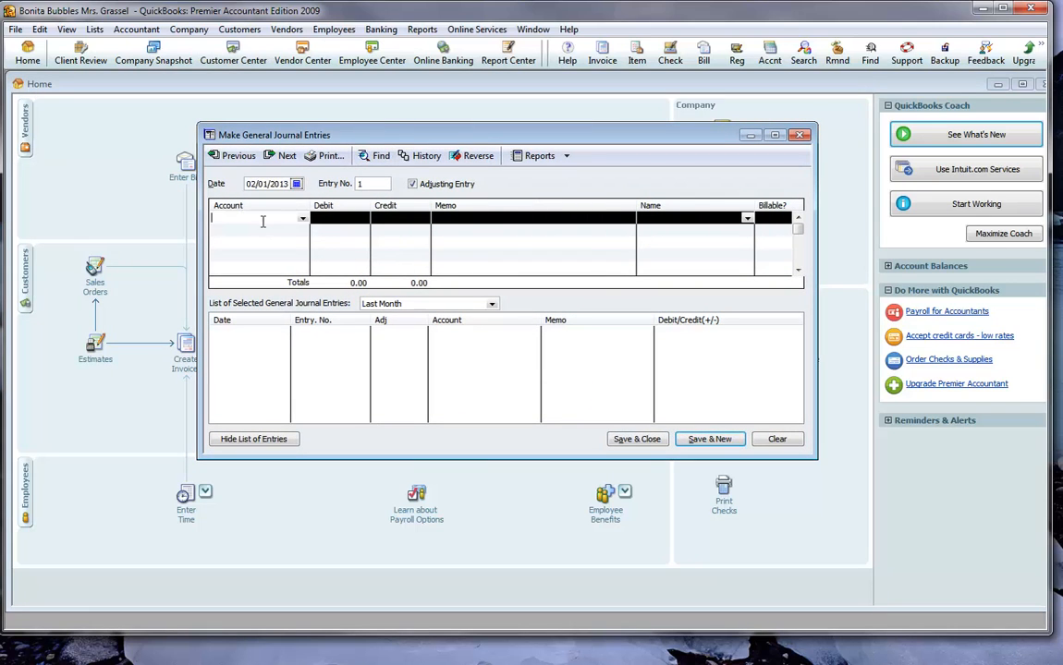
pyautogui.click(295, 184)
pyautogui.click(251, 199)
pyautogui.click(251, 200)
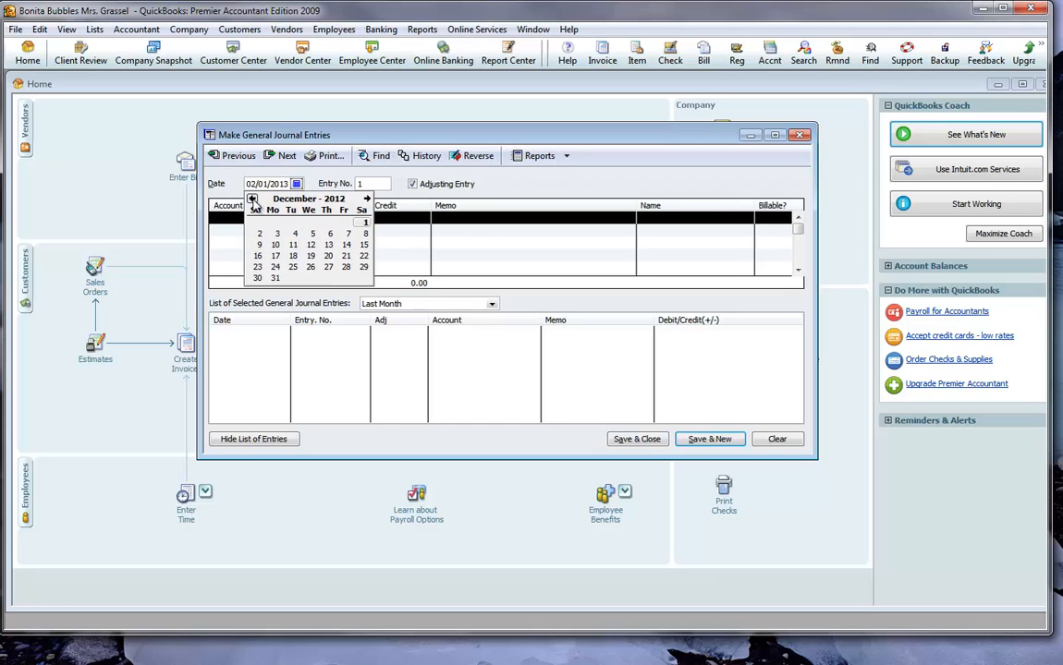
pyautogui.click(251, 200)
pyautogui.click(251, 199)
pyautogui.click(251, 200)
pyautogui.click(251, 200)
pyautogui.click(252, 200)
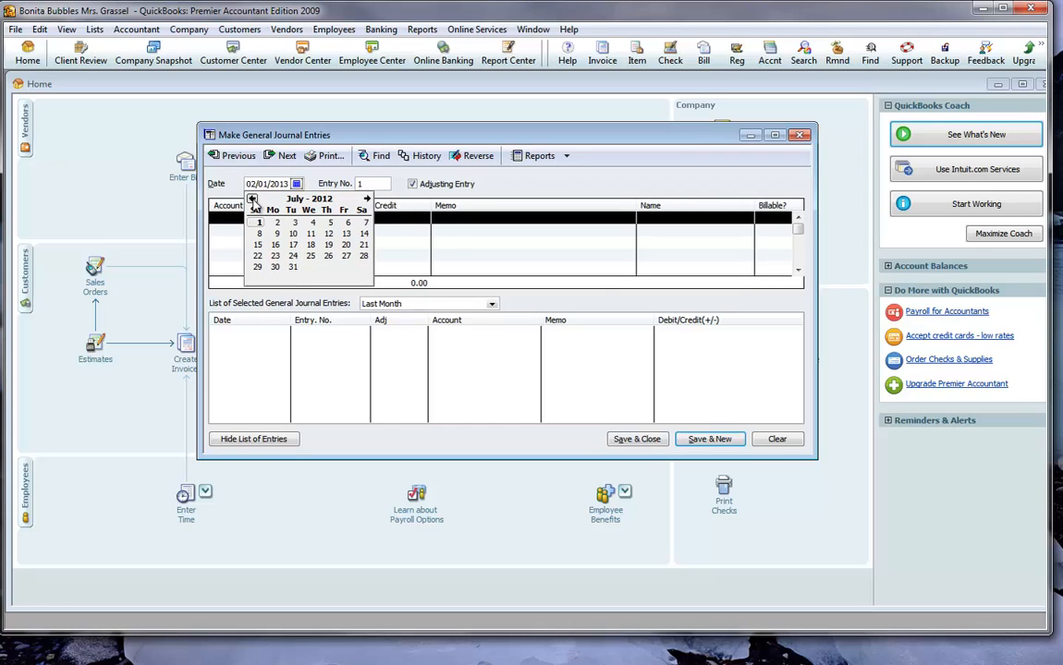
pyautogui.click(252, 200)
pyautogui.click(251, 199)
pyautogui.click(251, 199)
pyautogui.click(275, 267)
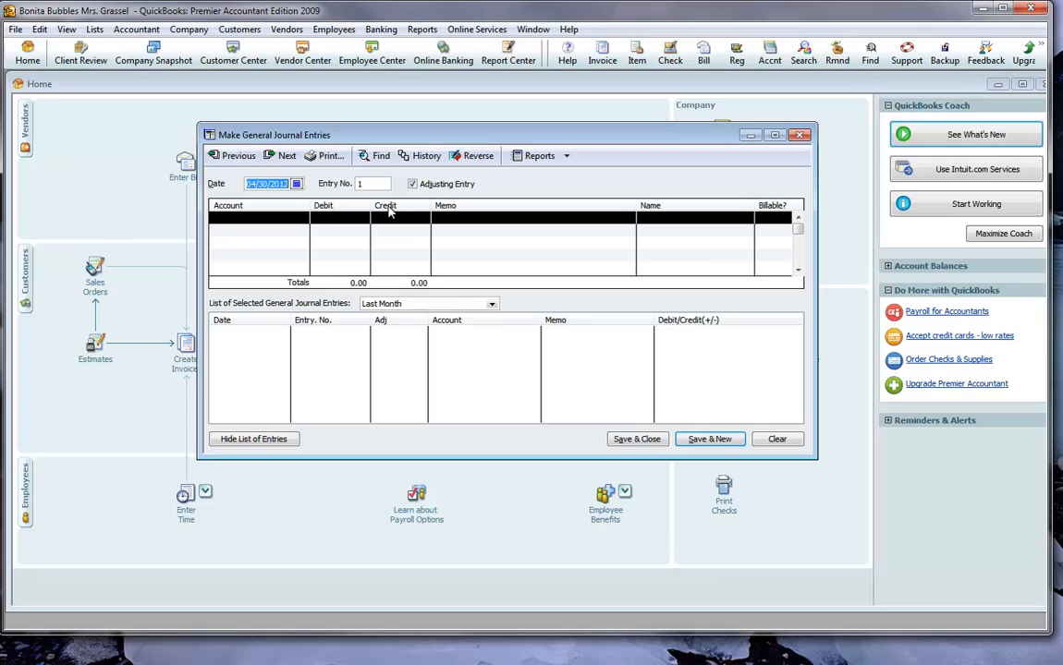
# Step: Debit Supplies Expense for 635.00 on the first line of entry 1 with the memo "adjusting entry"
pyautogui.click(305, 219)
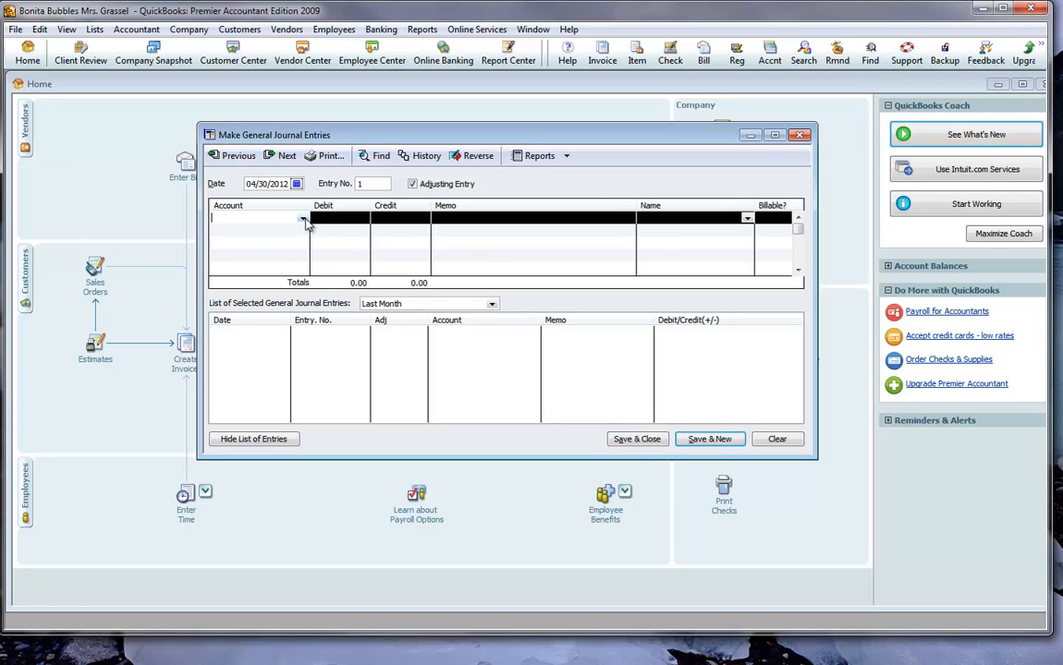
pyautogui.click(303, 221)
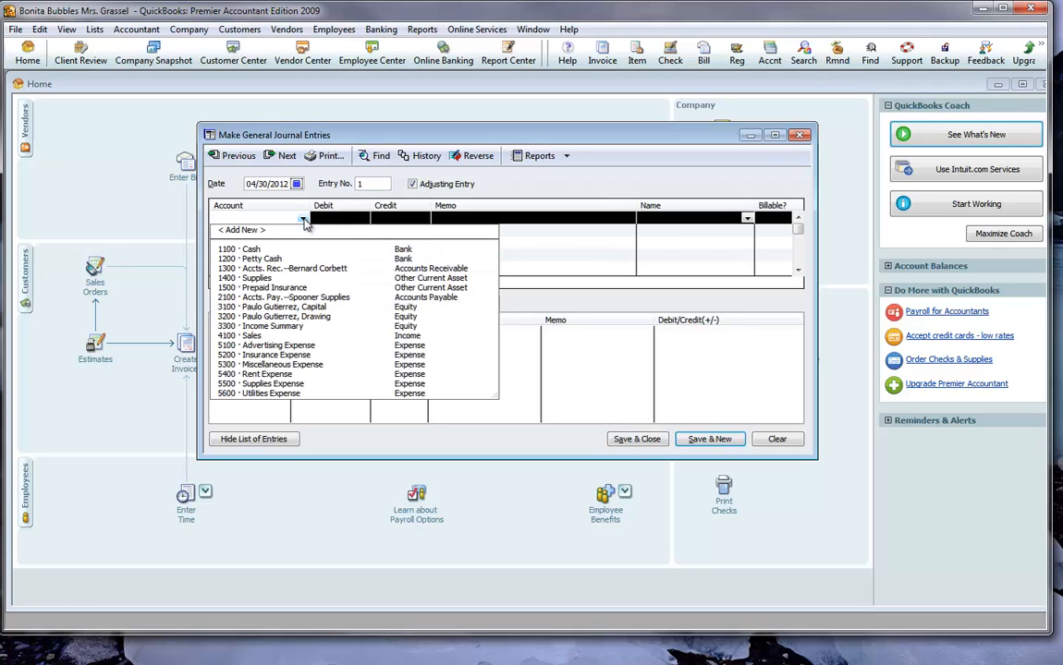
pyautogui.click(294, 383)
pyautogui.press('Tab')
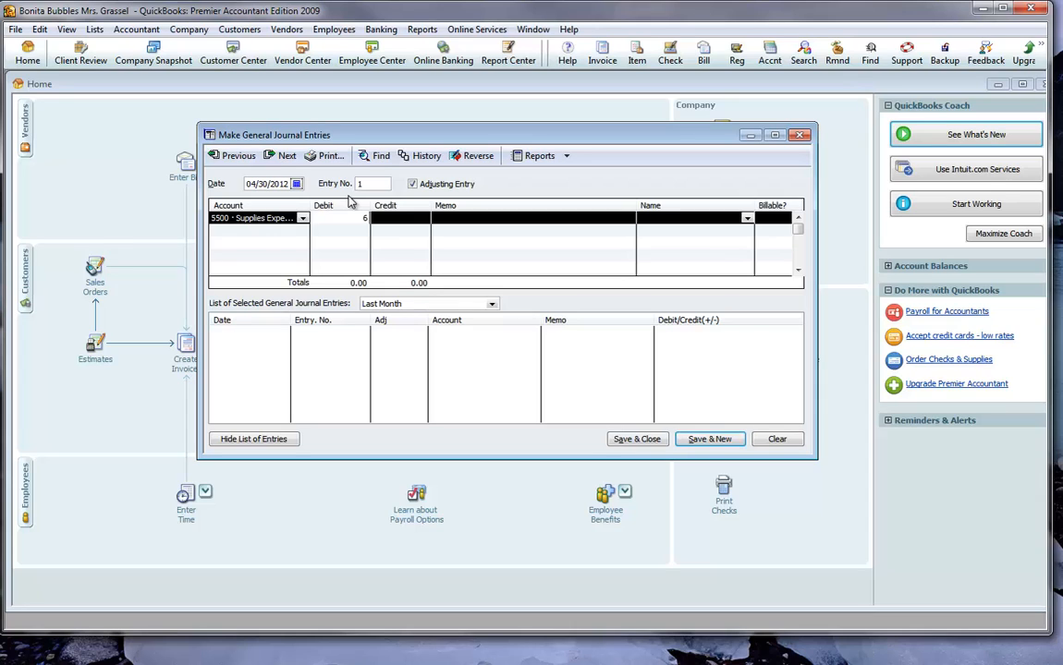
pyautogui.write('635')
pyautogui.click(476, 216)
pyautogui.write('ad')
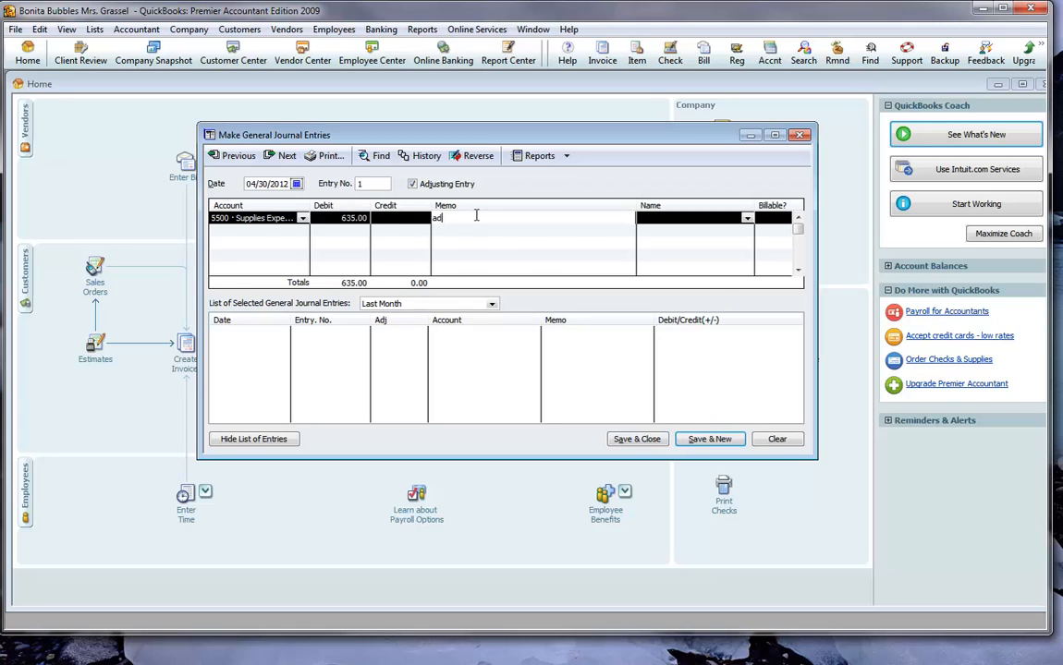
pyautogui.write('justing entry')
pyautogui.press('Tab')
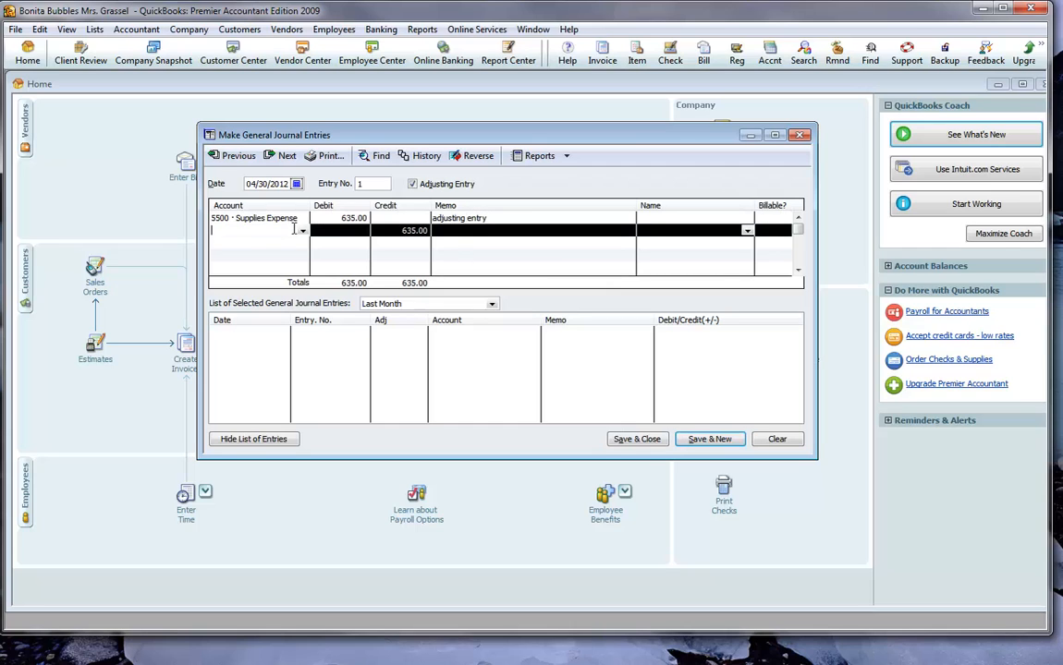
# Step: Credit Supplies for 635.00 on the second line, and save the past-dated entry while starting a new one
pyautogui.click(303, 231)
pyautogui.click(263, 290)
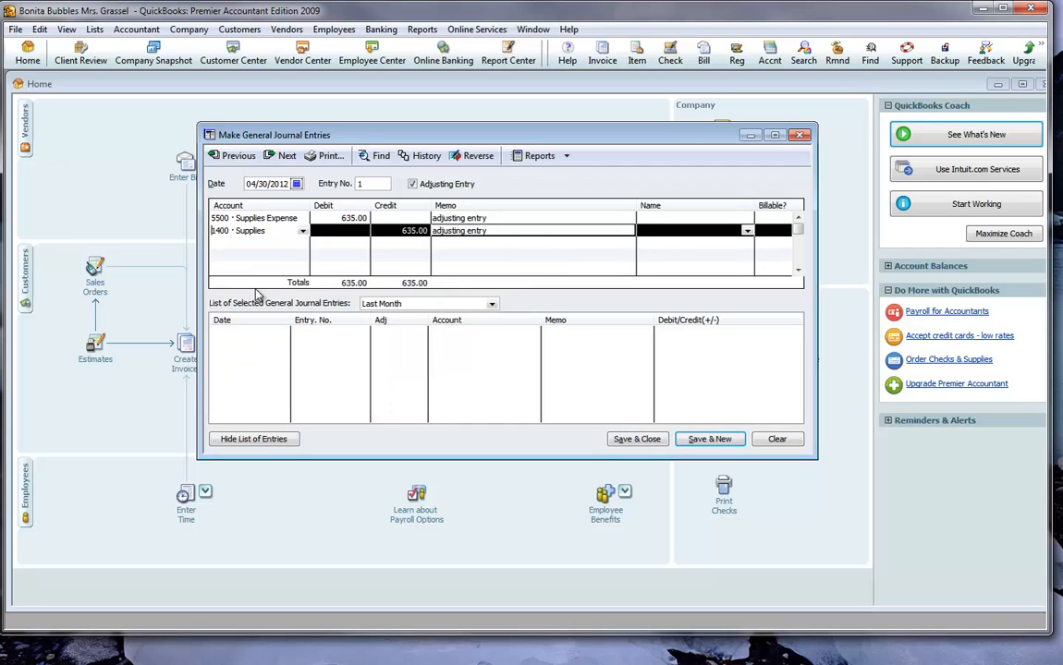
pyautogui.press('Tab')
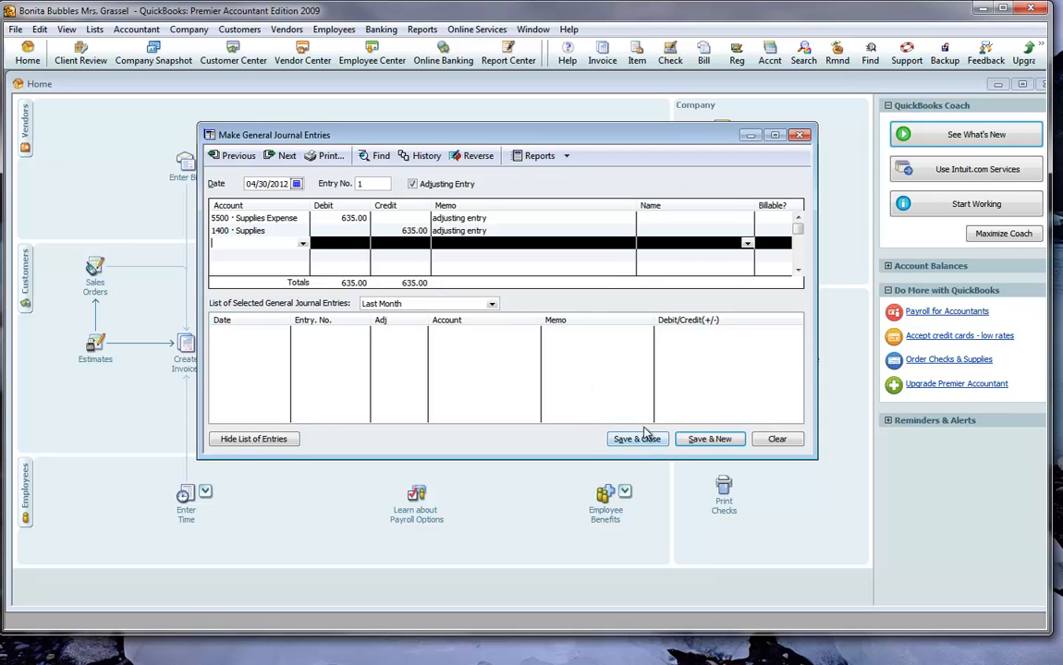
pyautogui.click(722, 445)
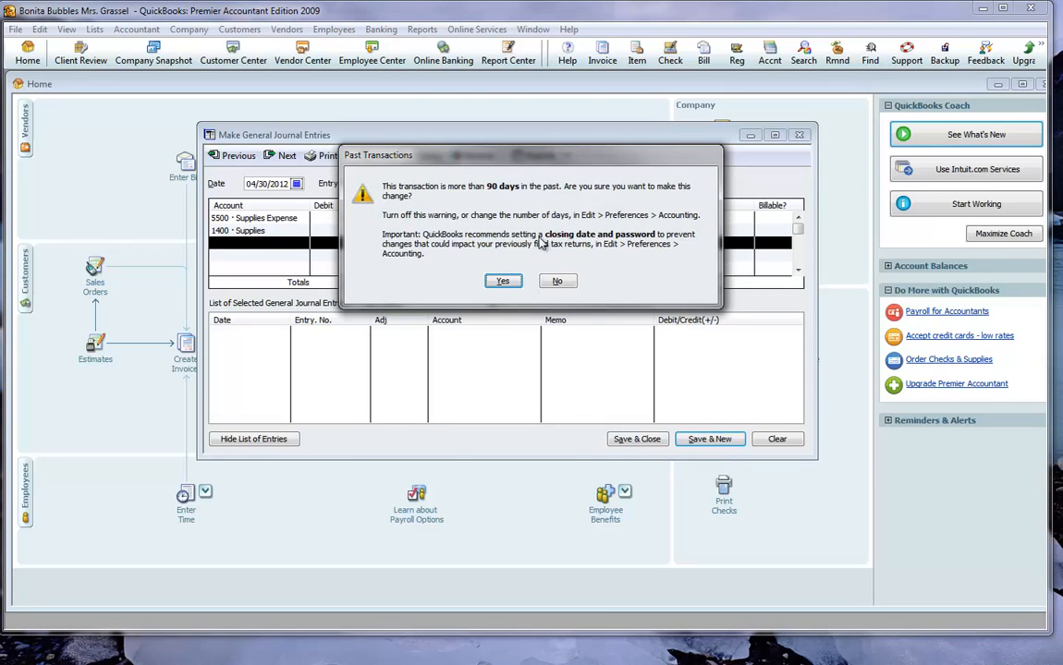
pyautogui.click(503, 282)
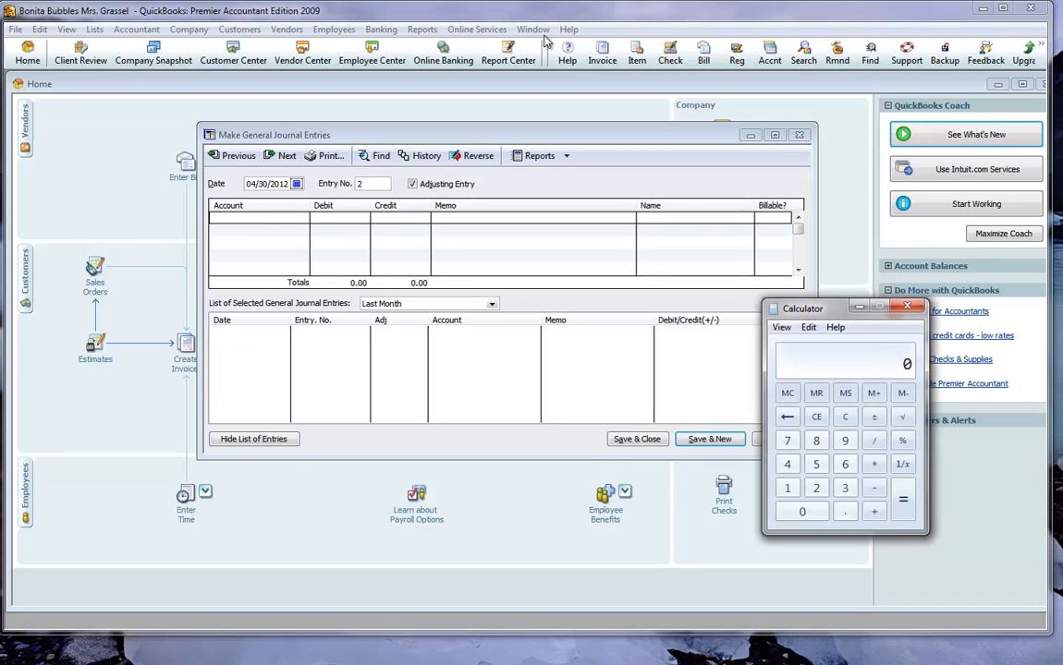
# Step: Subtract 800 from 1100 in Calculator to work out the insurance adjustment
pyautogui.write('1100')
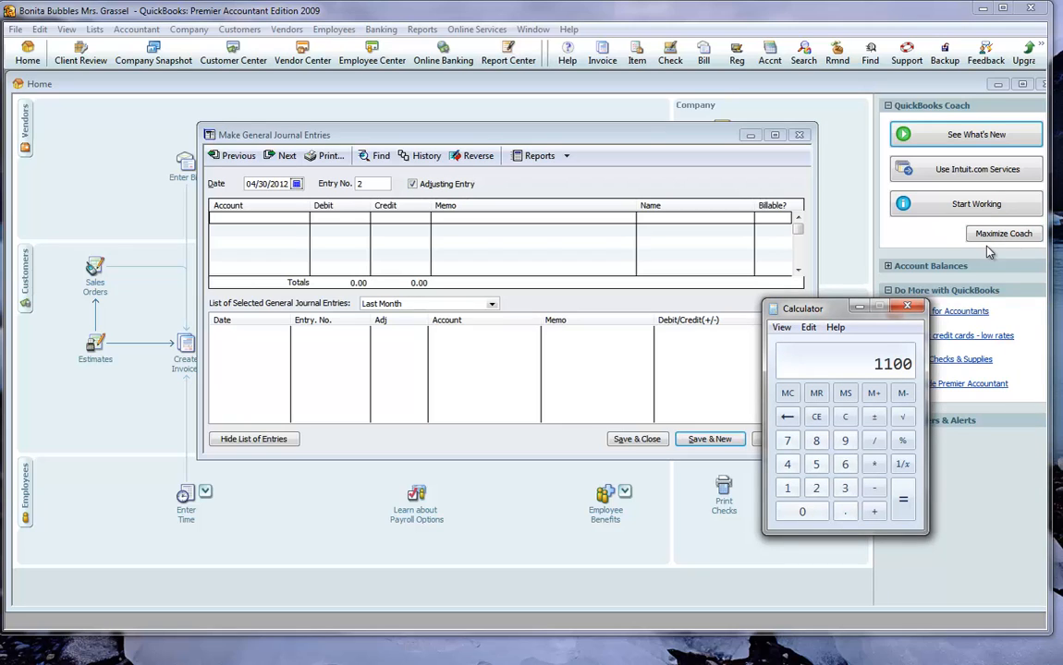
pyautogui.press('-')
pyautogui.write('800')
pyautogui.press('Return')
# Step: Debit Insurance Expense for 300.00 on the first line of entry 2 with the memo "adjusting entry"
pyautogui.click(256, 219)
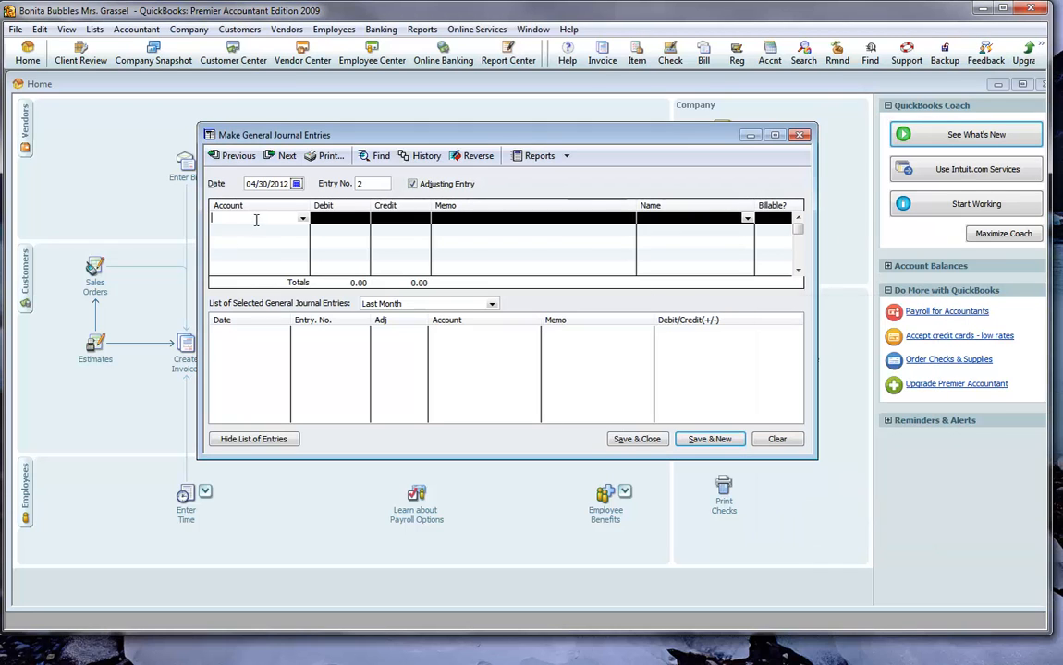
pyautogui.click(302, 219)
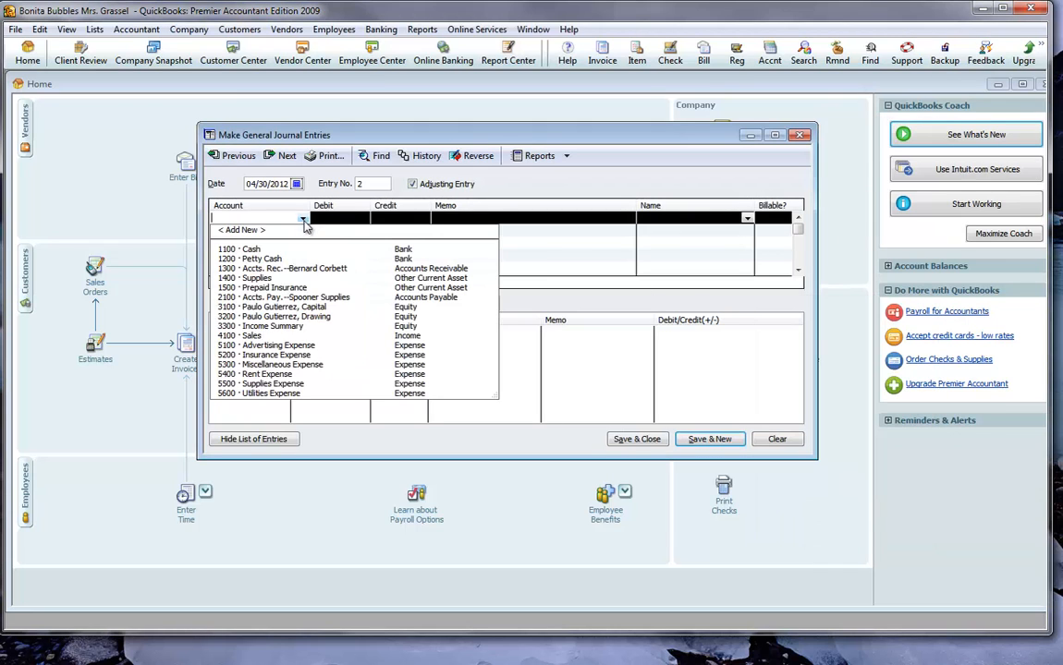
pyautogui.click(294, 356)
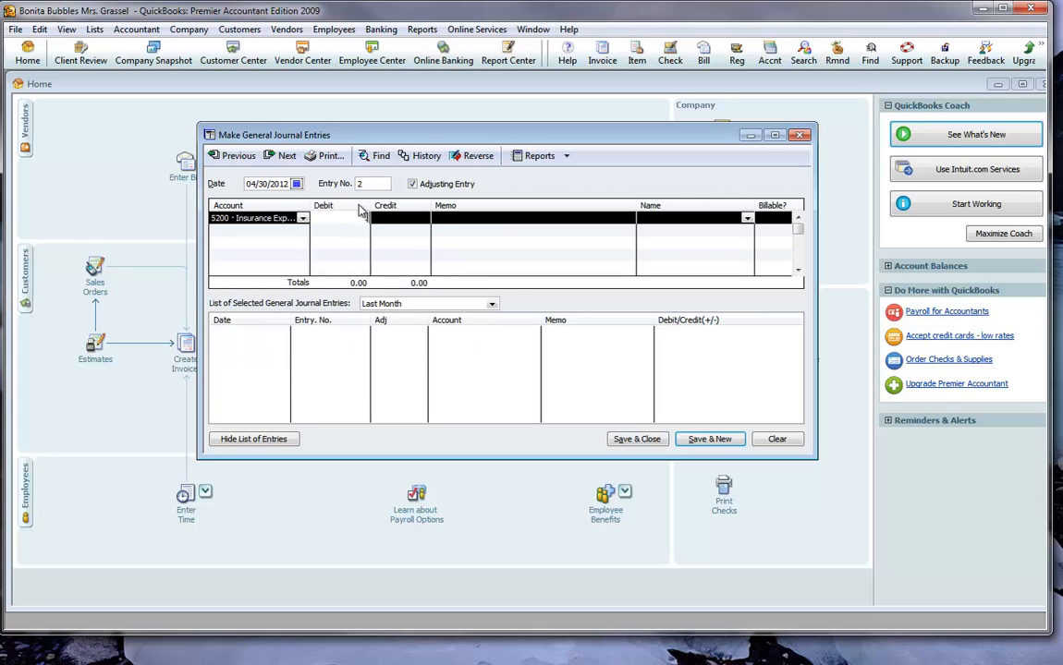
pyautogui.click(468, 221)
pyautogui.write('adjus')
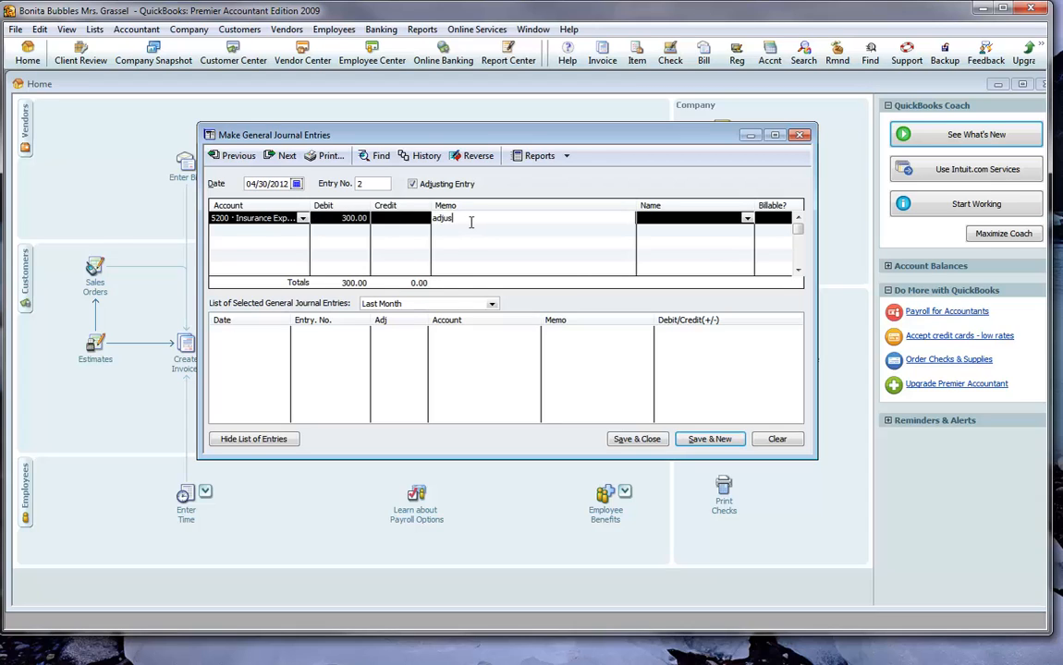
pyautogui.write('ting entry')
# Step: Credit Prepaid Insurance for 300.00 on the second line of entry 2, and save and close the past-dated entry
pyautogui.click(300, 229)
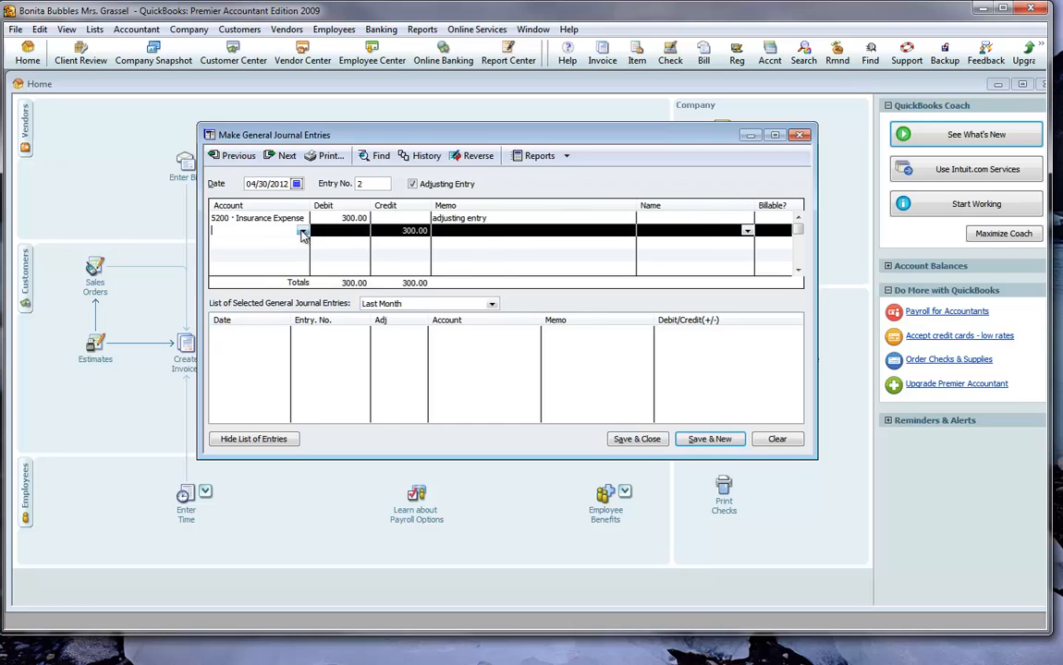
pyautogui.click(302, 231)
pyautogui.click(270, 300)
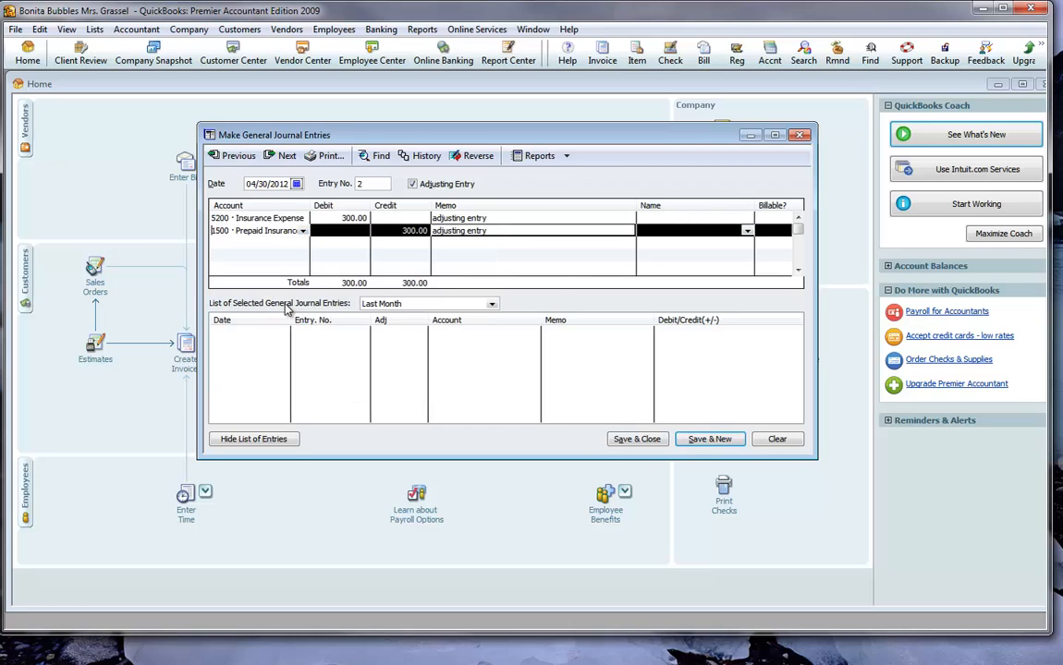
pyautogui.press('Down')
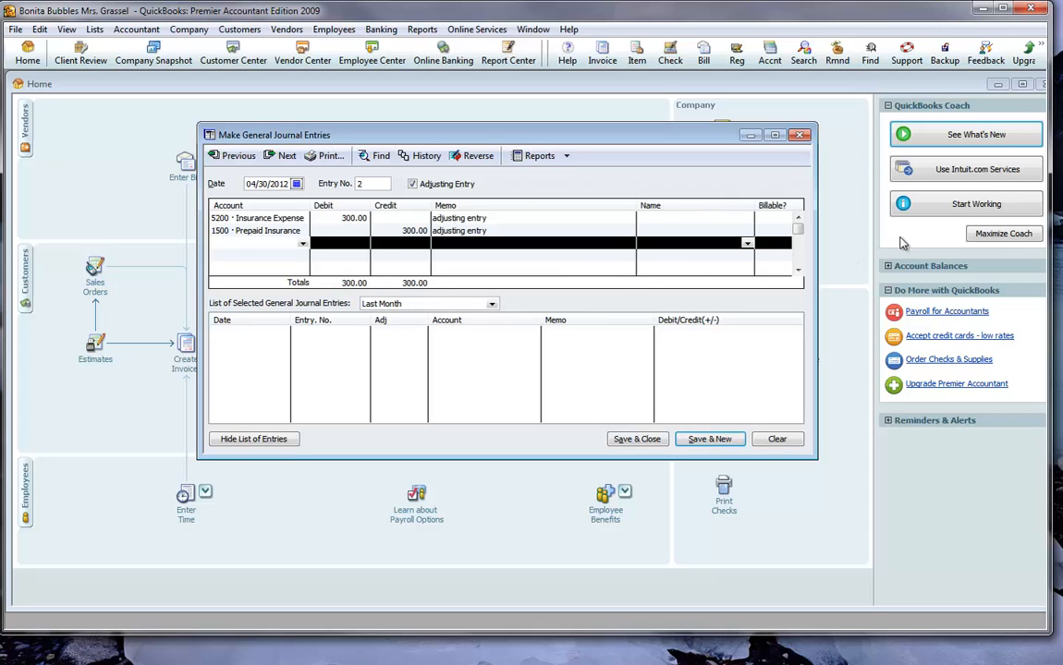
pyautogui.click(655, 442)
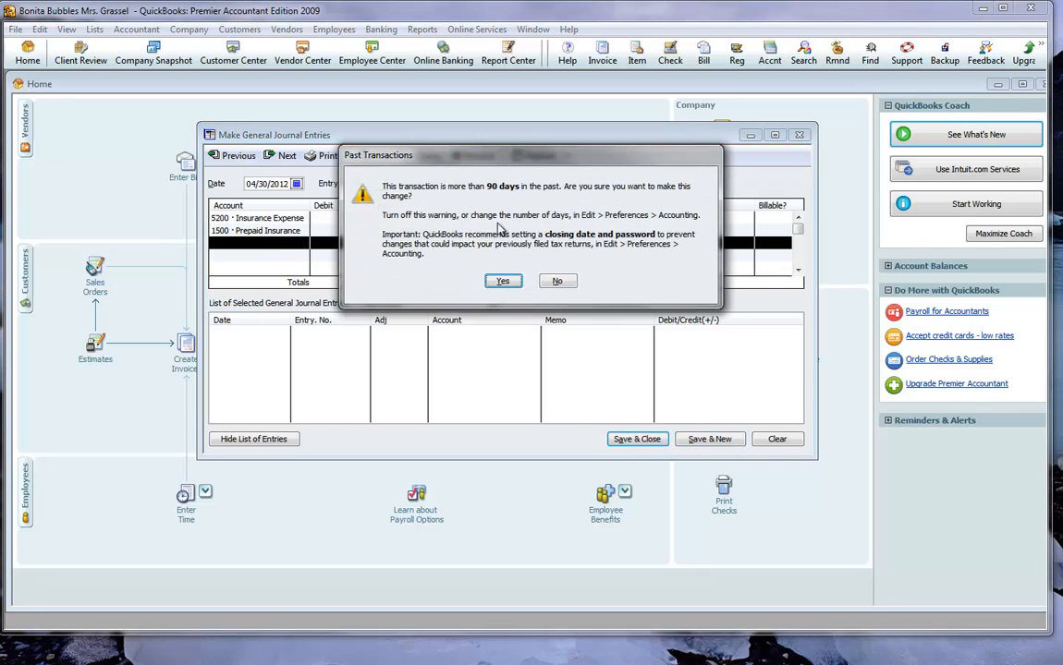
pyautogui.click(499, 285)
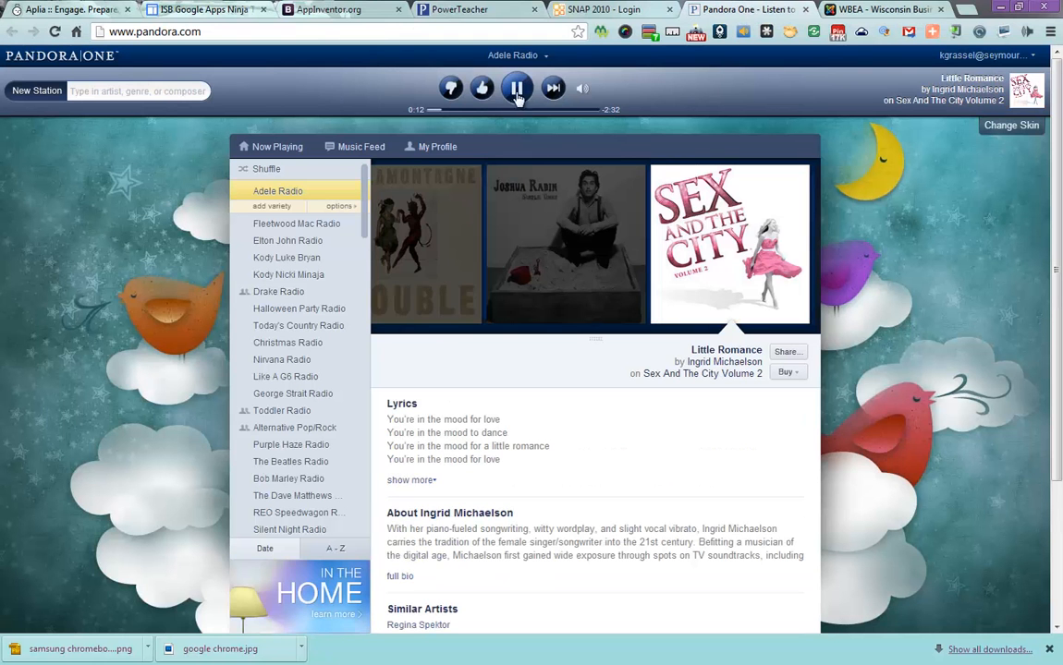
pyautogui.press('space')
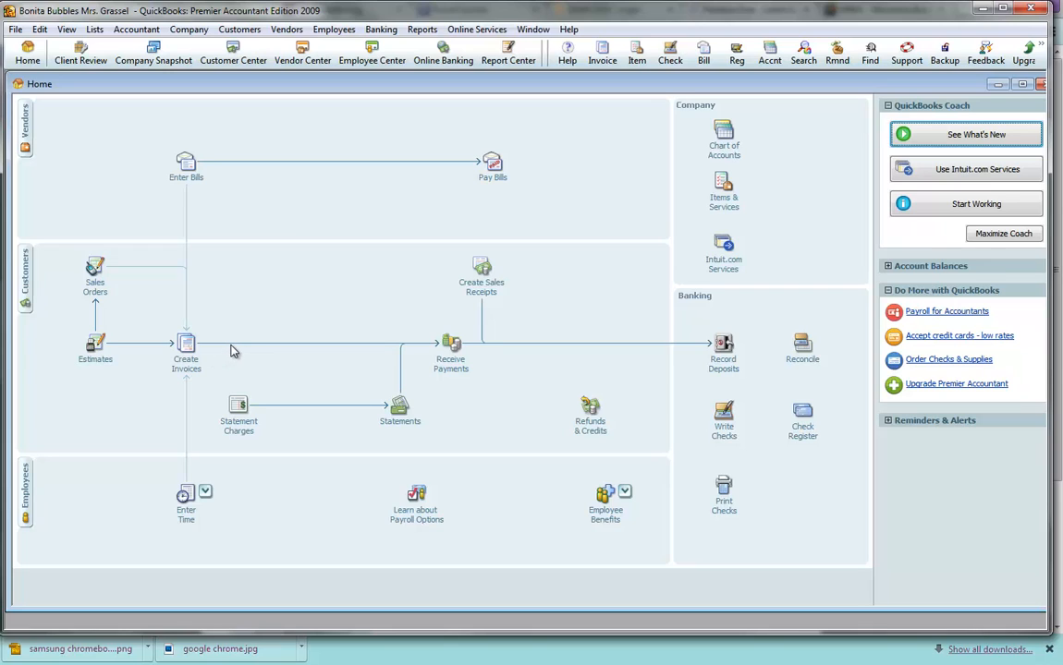
# Step: Open the standard Profit & Loss report
pyautogui.click(420, 30)
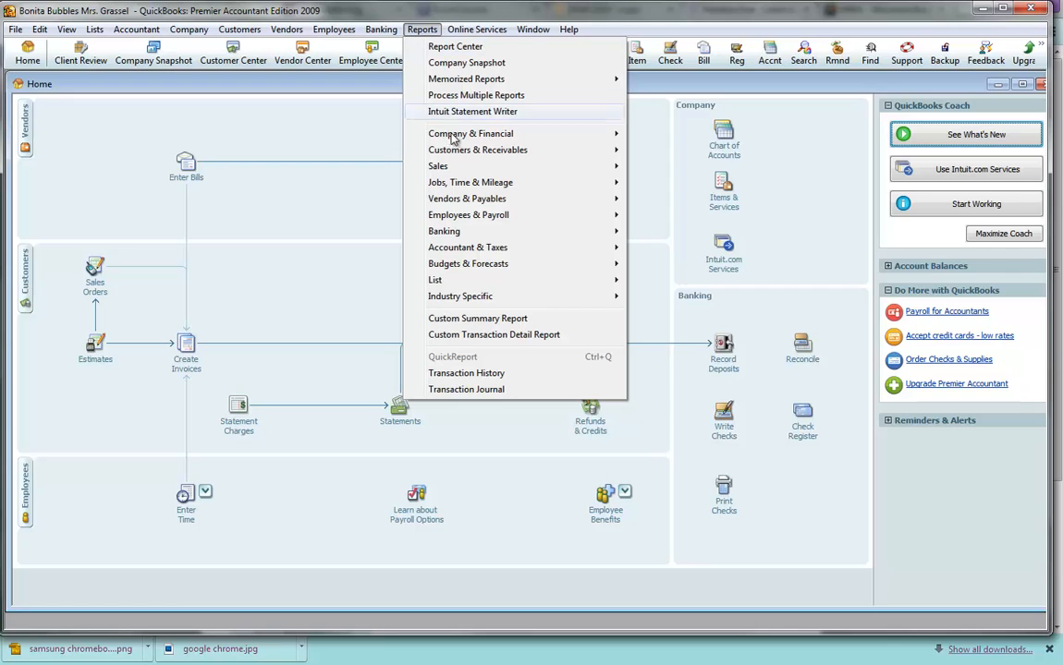
pyautogui.moveTo(461, 137)
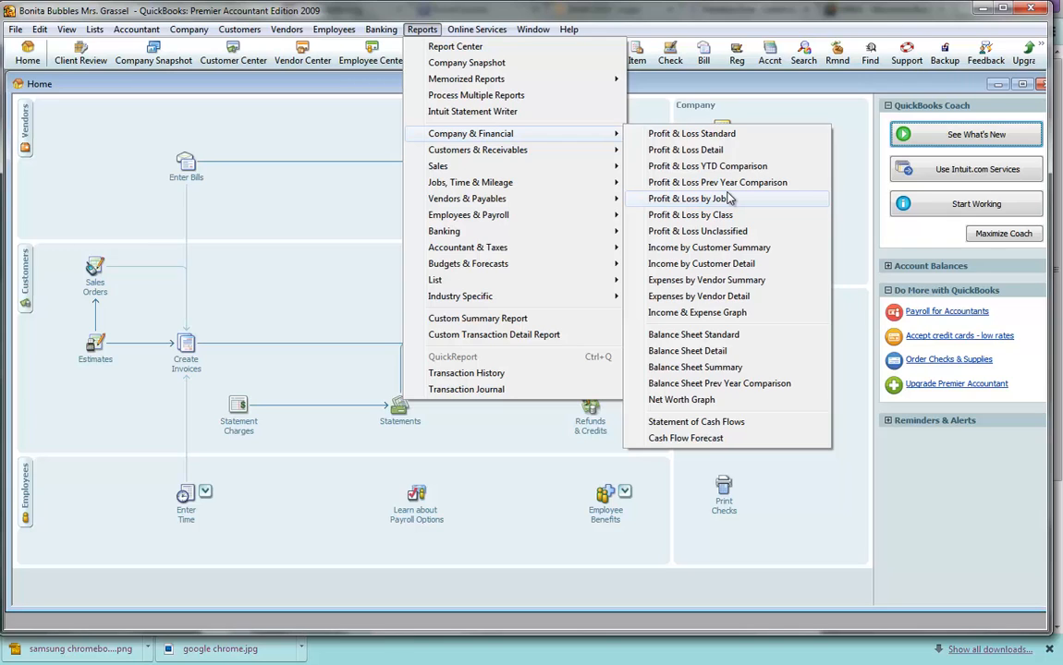
pyautogui.click(734, 135)
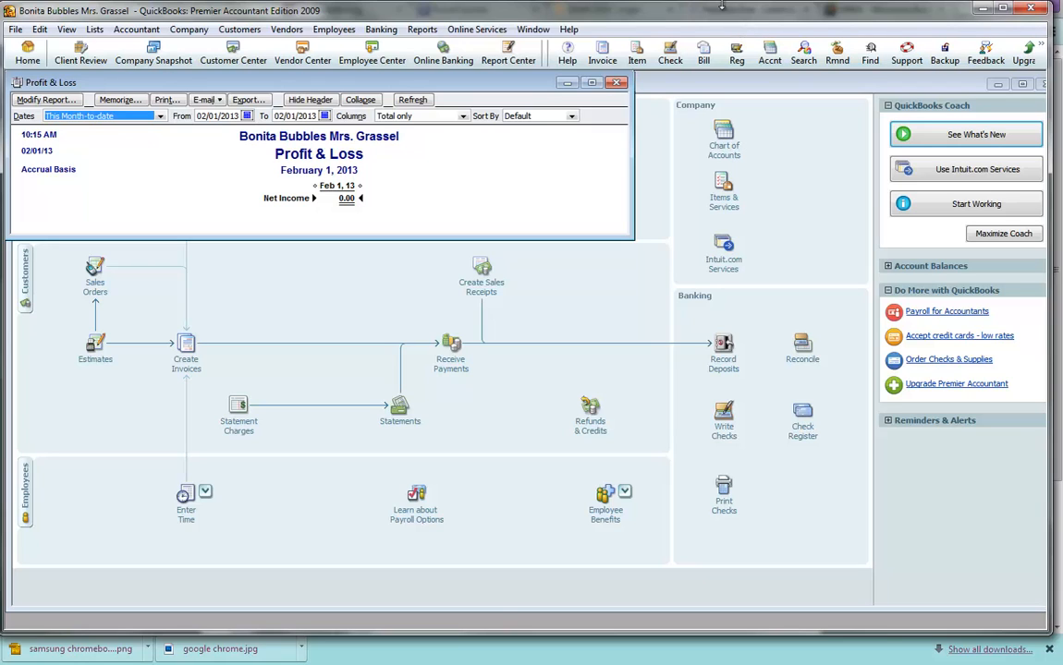
# Step: Set the Profit & Loss report's start date to 04/01/2012
pyautogui.click(246, 115)
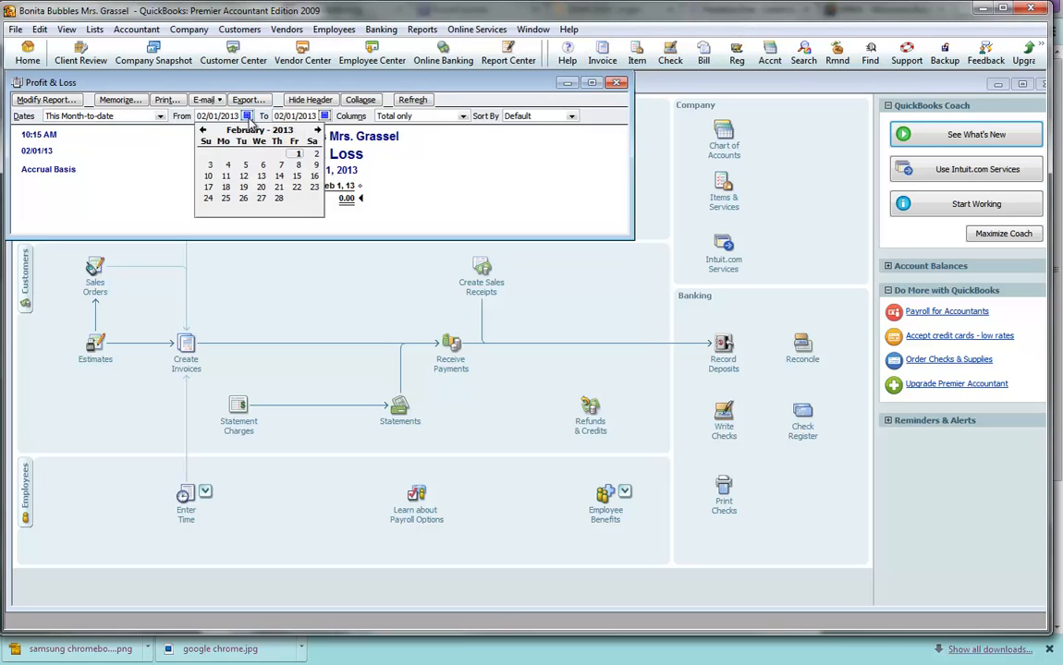
pyautogui.click(203, 131)
pyautogui.click(203, 132)
pyautogui.click(203, 132)
pyautogui.click(204, 132)
pyautogui.click(203, 131)
pyautogui.click(203, 131)
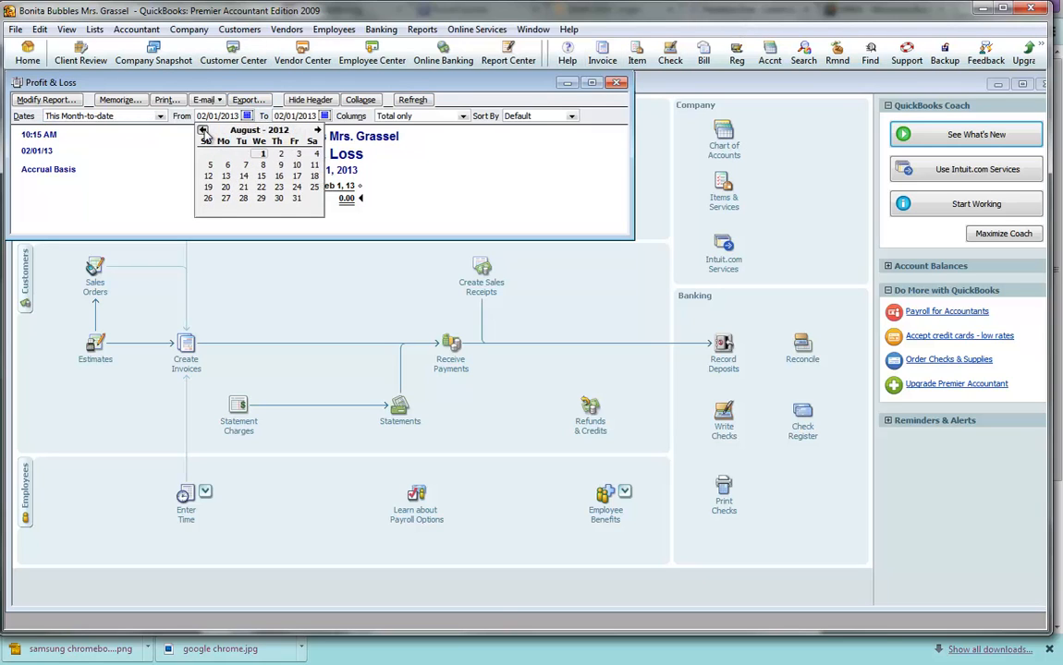
pyautogui.click(204, 131)
pyautogui.click(203, 131)
pyautogui.click(203, 131)
pyautogui.click(204, 131)
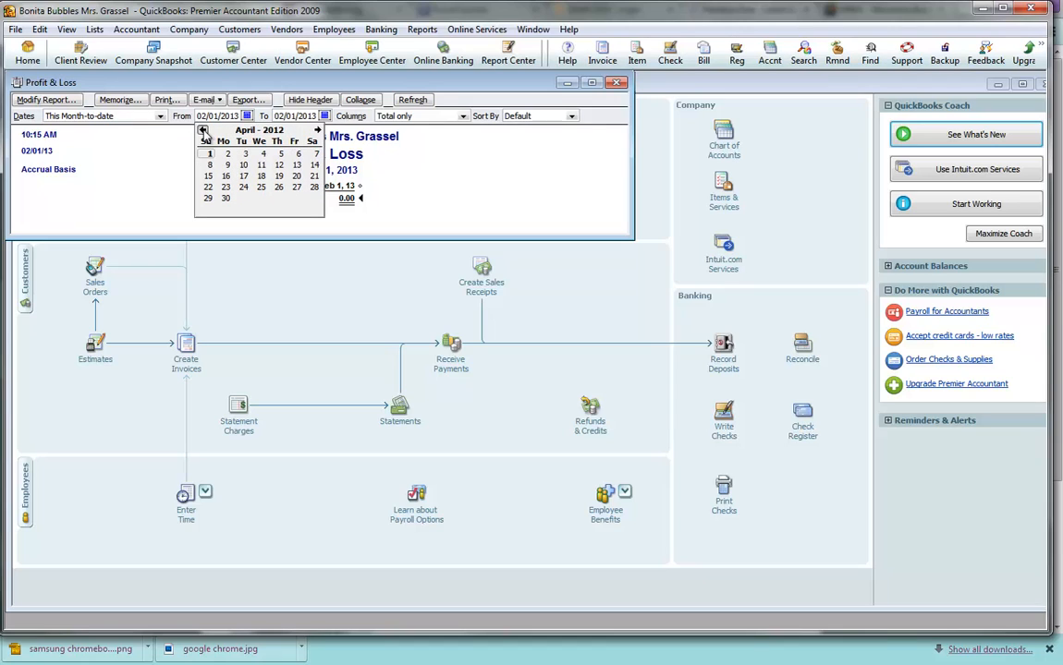
pyautogui.click(210, 153)
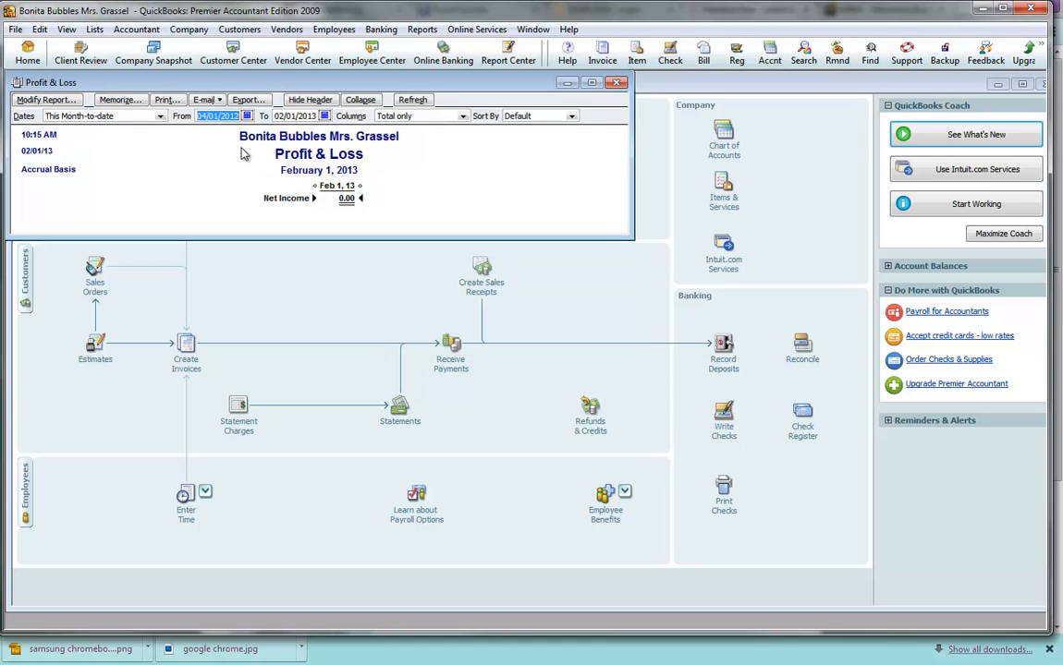
# Step: Set the Profit & Loss report's end date to 04/30/2012
pyautogui.click(325, 116)
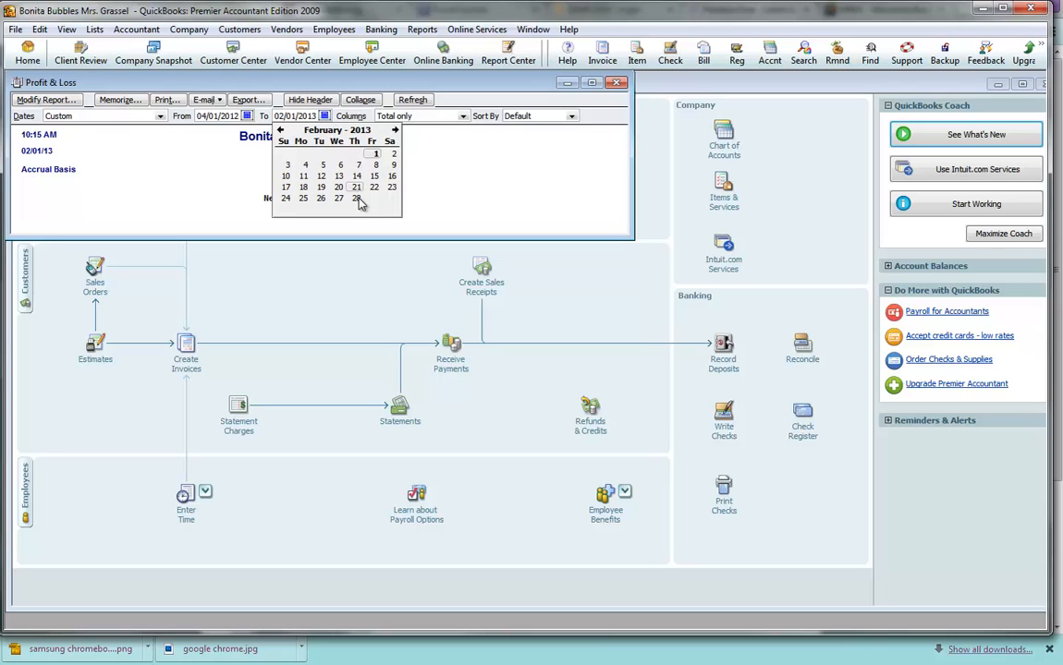
pyautogui.click(280, 130)
pyautogui.click(280, 130)
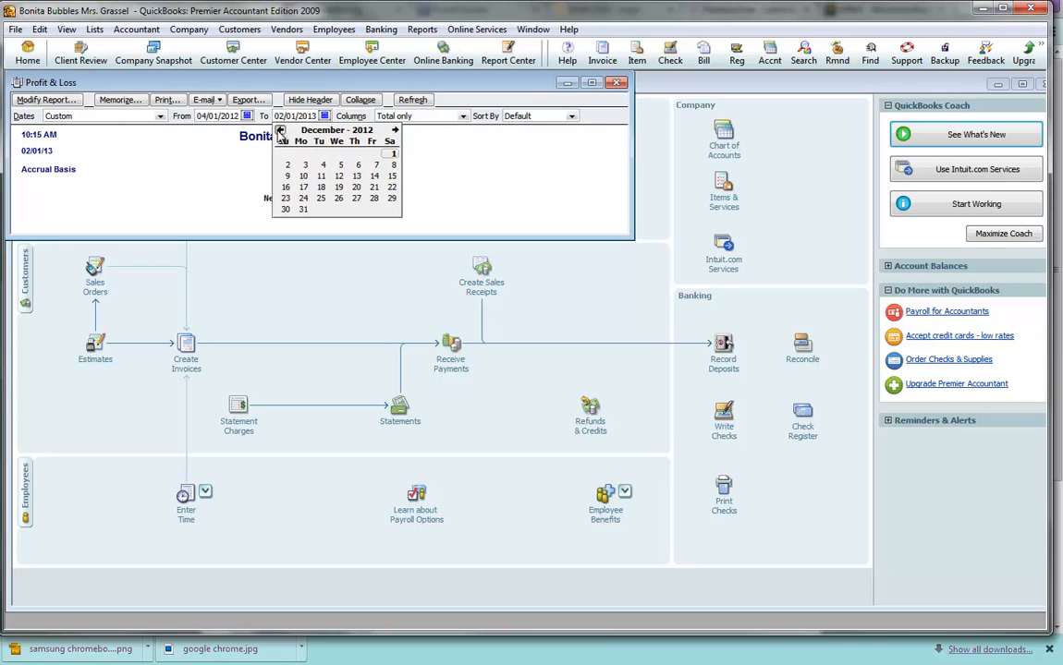
pyautogui.click(280, 130)
pyautogui.click(280, 131)
pyautogui.click(280, 130)
pyautogui.click(280, 131)
pyautogui.click(280, 131)
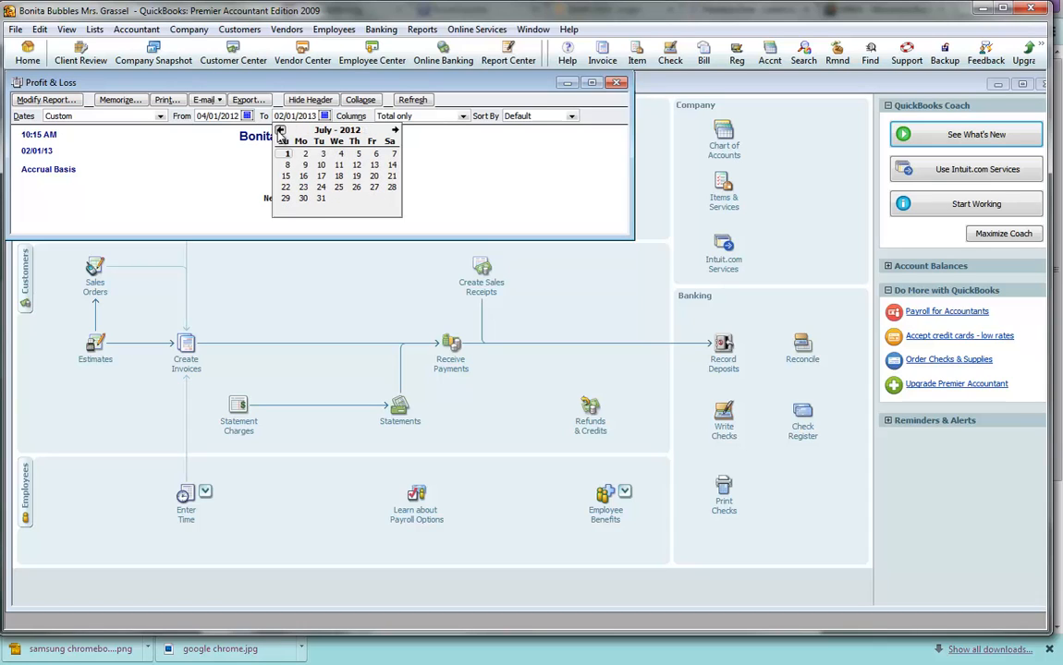
pyautogui.click(280, 130)
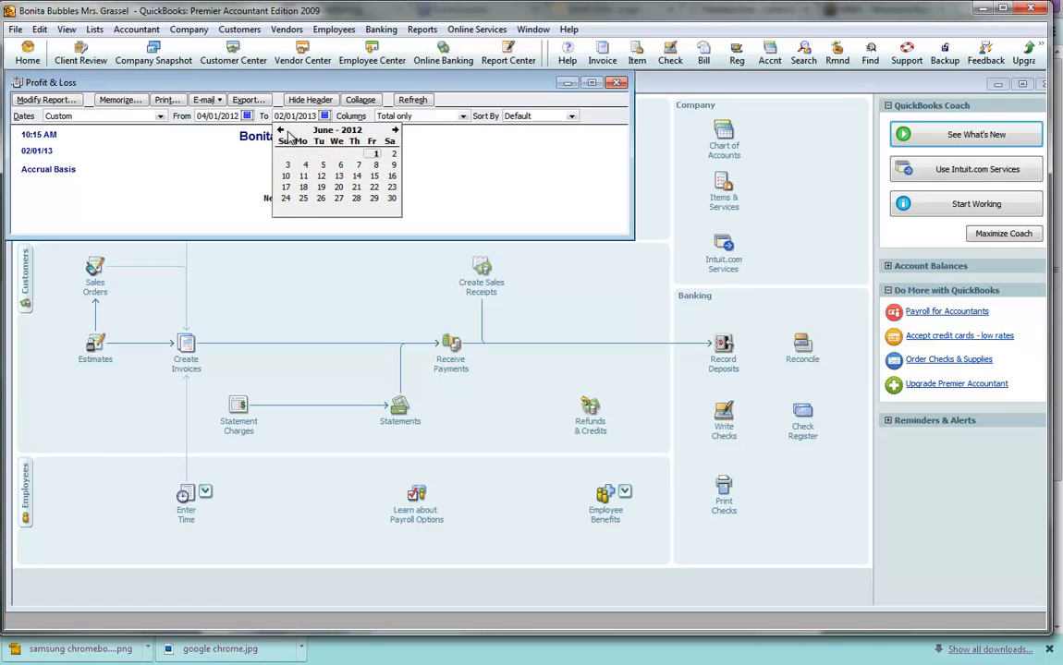
pyautogui.click(280, 130)
pyautogui.click(280, 131)
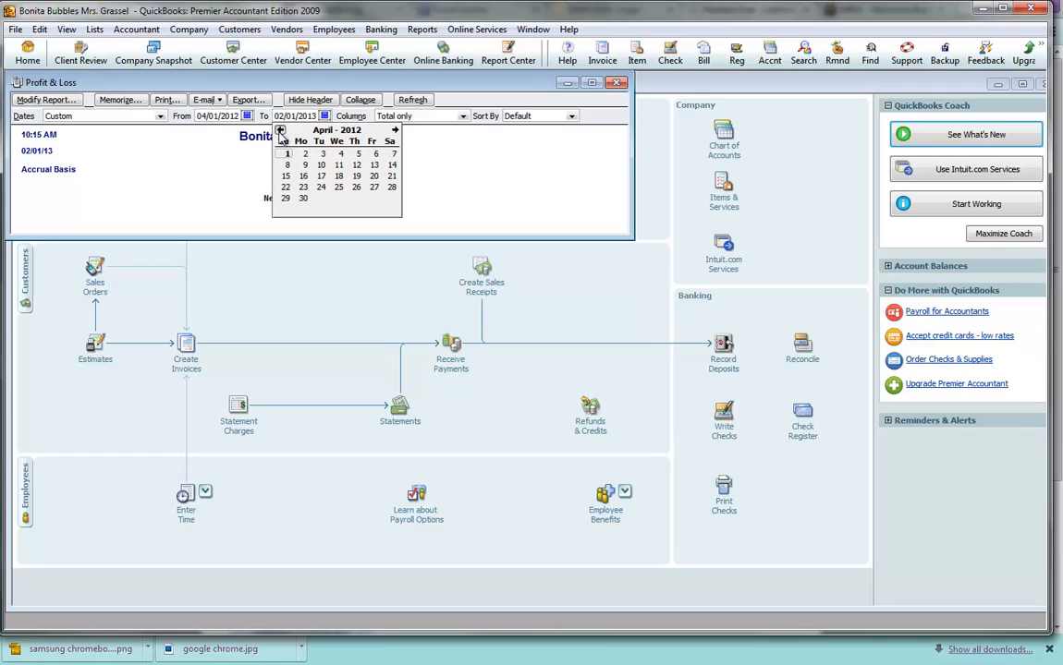
pyautogui.click(304, 198)
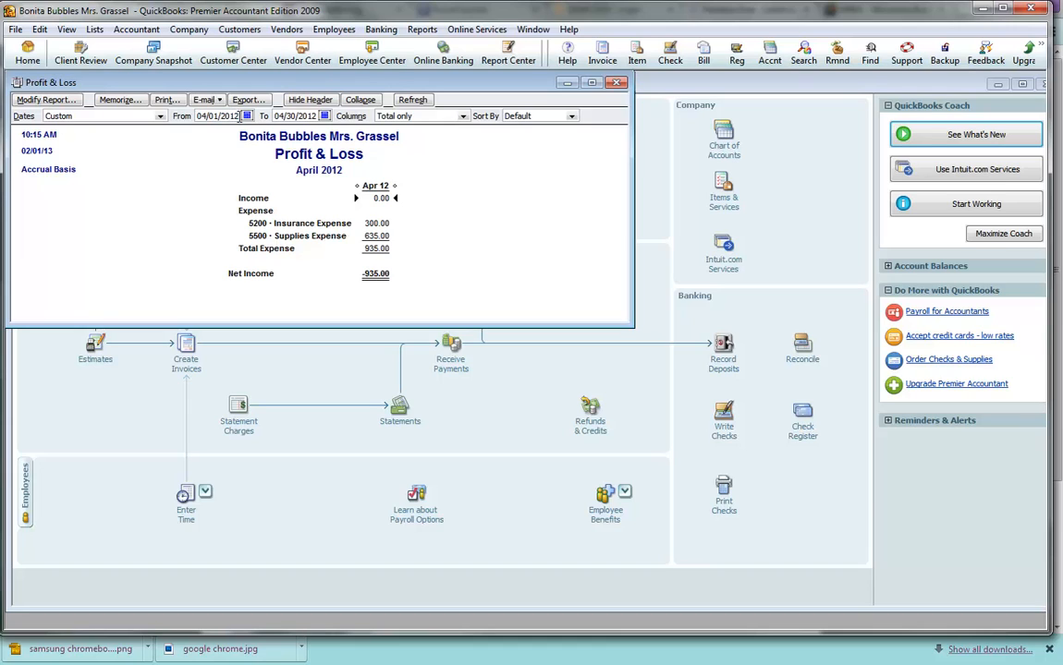
# Step: Change the year of the report's start date so it begins on 04/01/2005, and update the report
pyautogui.press('BackSpace')
pyautogui.press('BackSpace')
pyautogui.write('05')
pyautogui.click(480, 174)
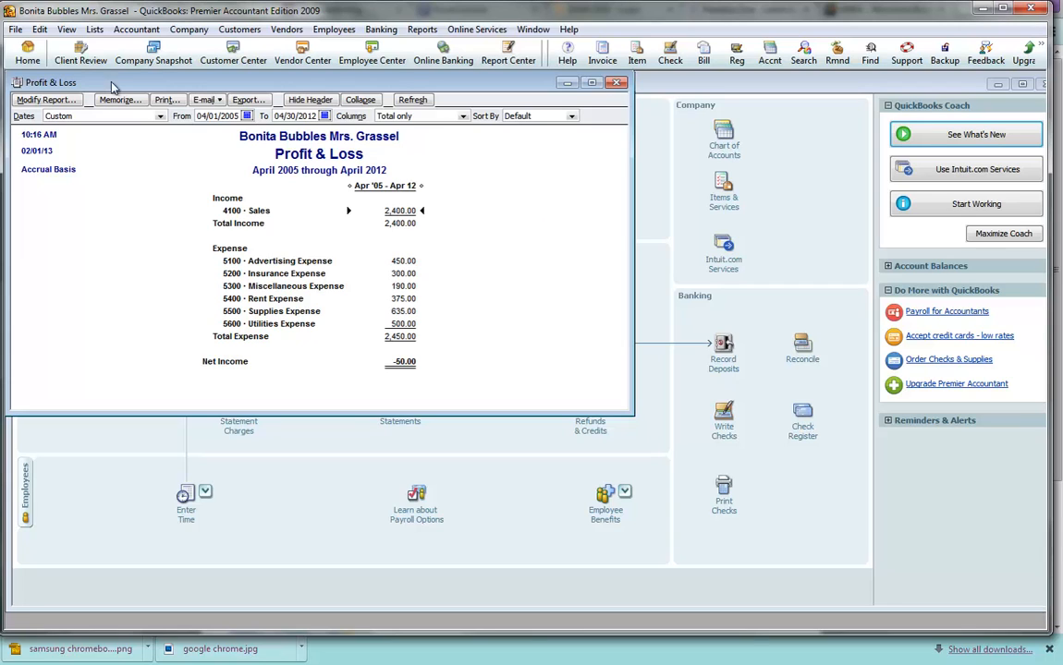
# Step: Reopen the supplies adjusting entry, number 1, change its date to 04/30/2005, and save and close it with the changes recorded
pyautogui.click(189, 28)
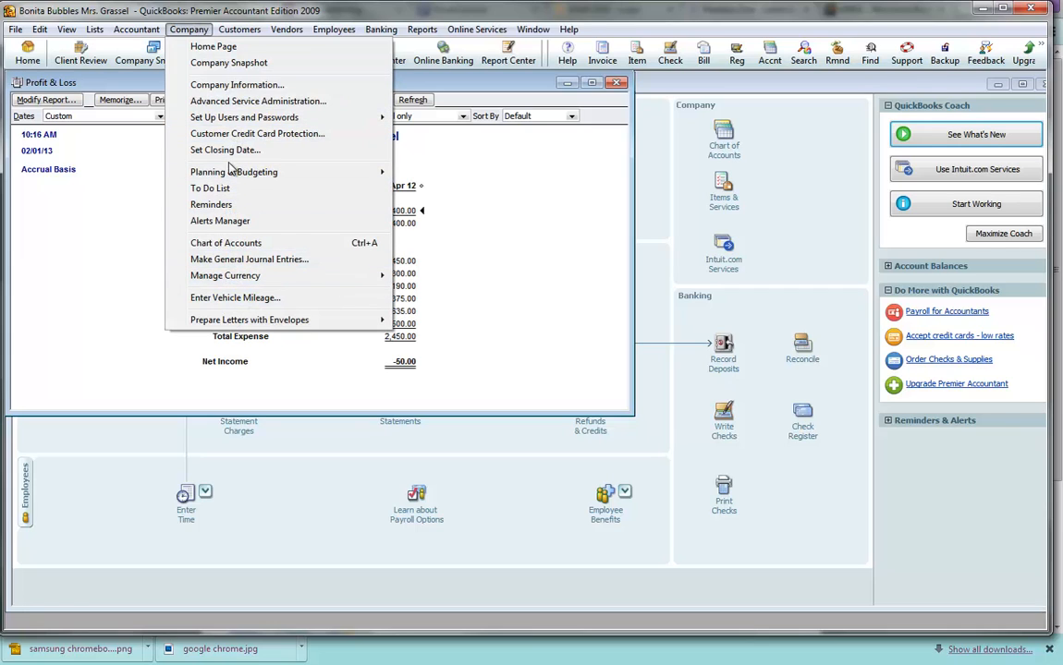
pyautogui.click(245, 261)
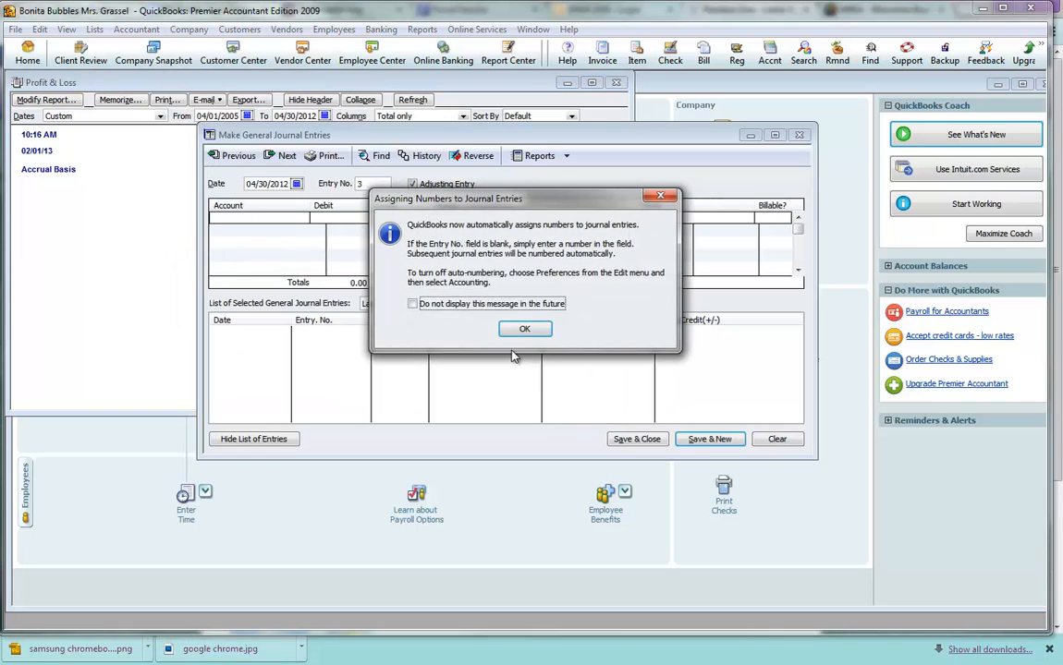
pyautogui.click(523, 329)
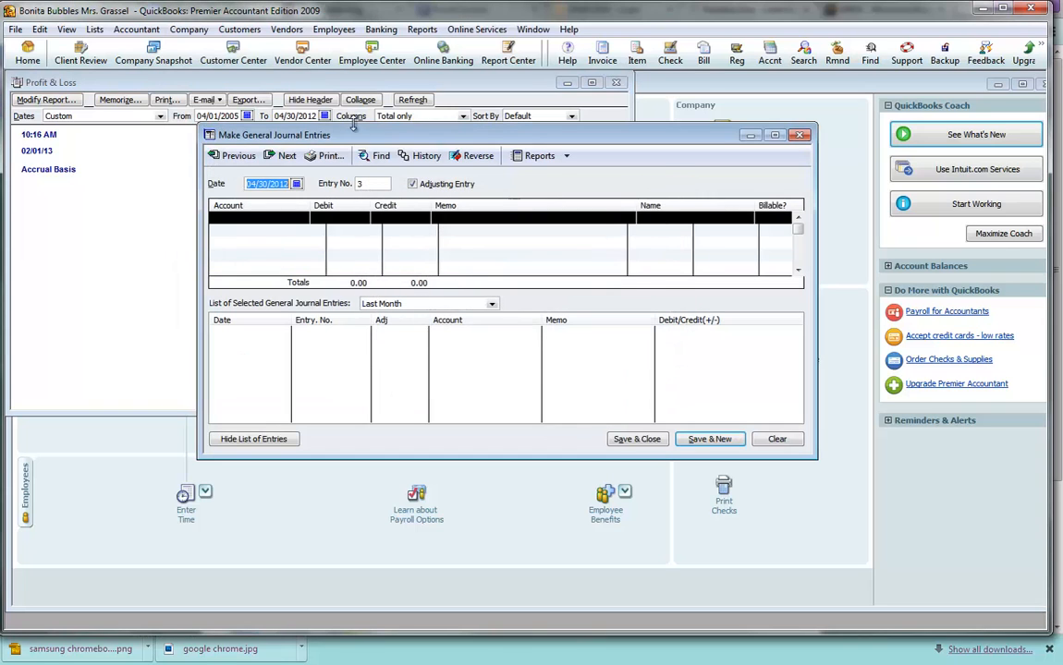
pyautogui.click(233, 156)
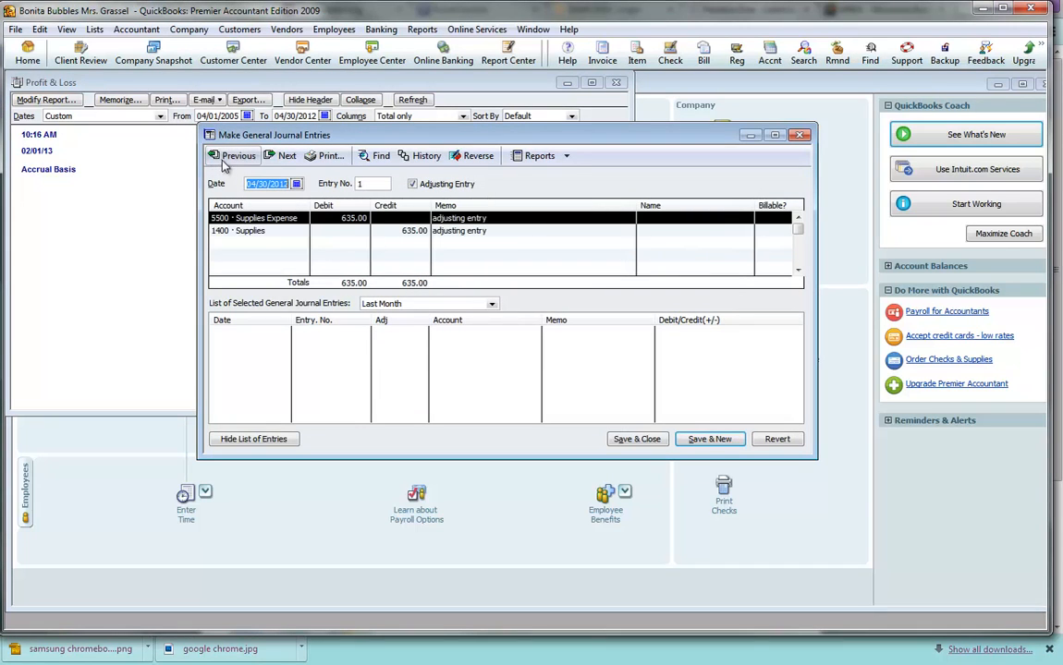
pyautogui.click(283, 184)
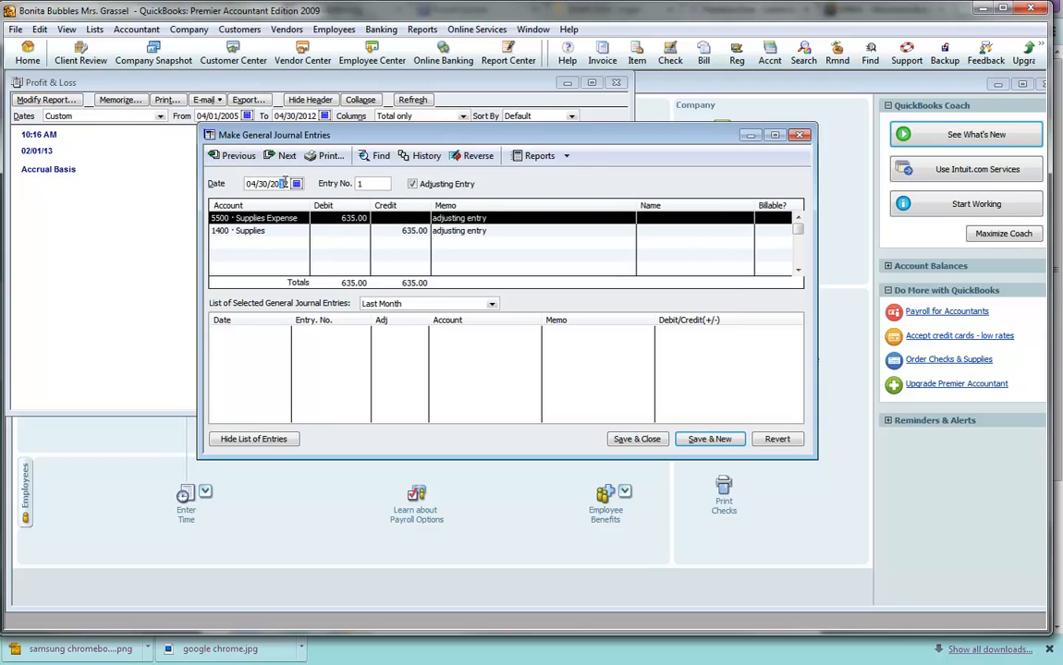
pyautogui.doubleClick(282, 183)
pyautogui.write('05')
pyautogui.click(649, 442)
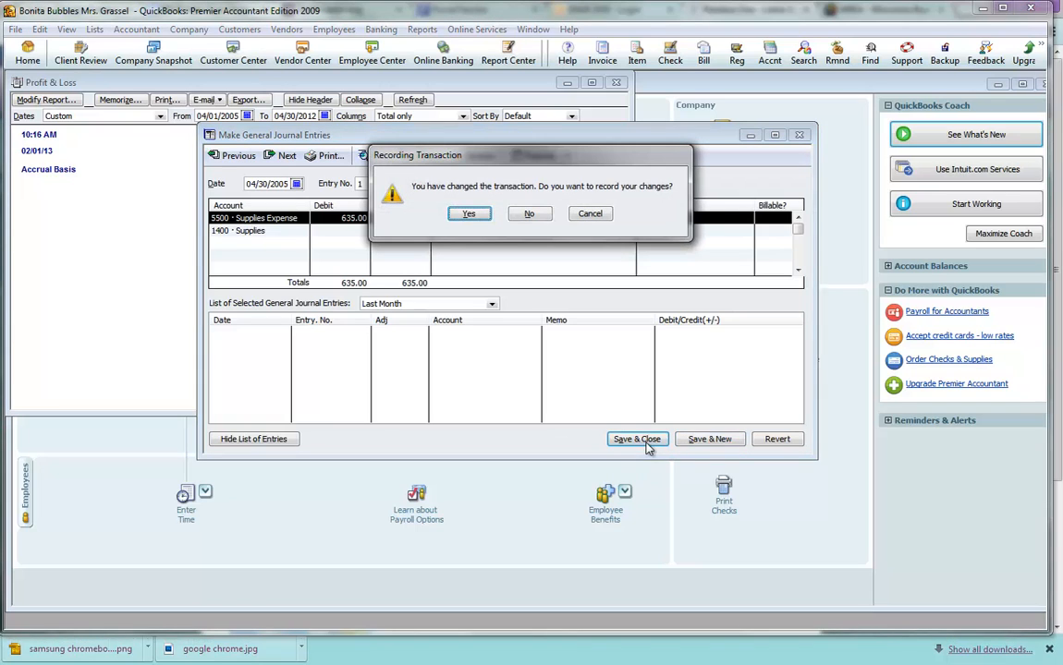
pyautogui.click(469, 215)
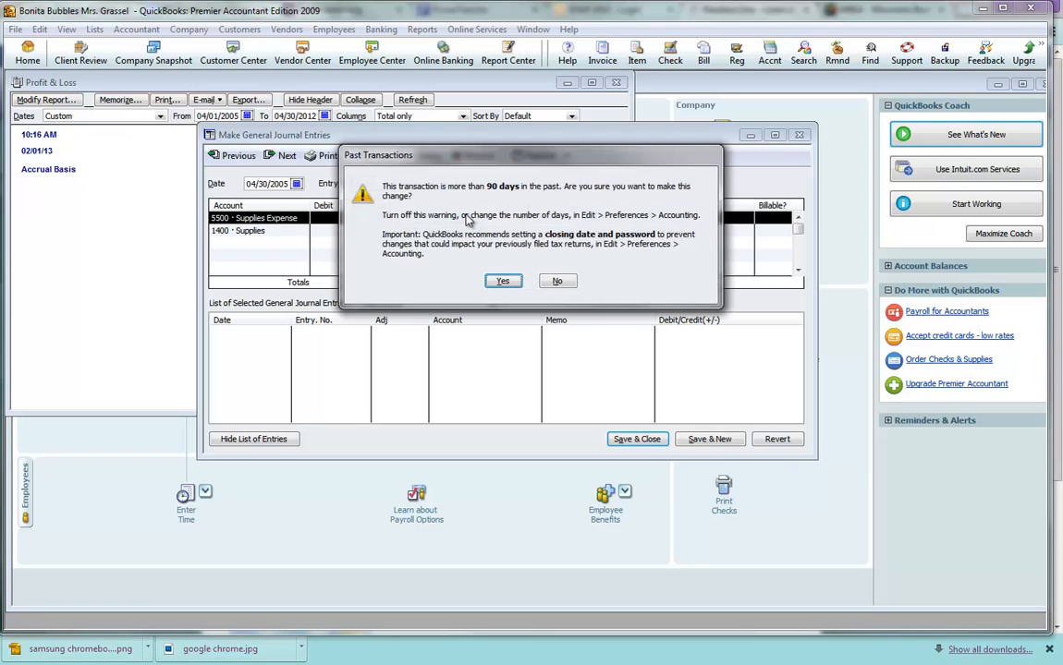
pyautogui.click(503, 282)
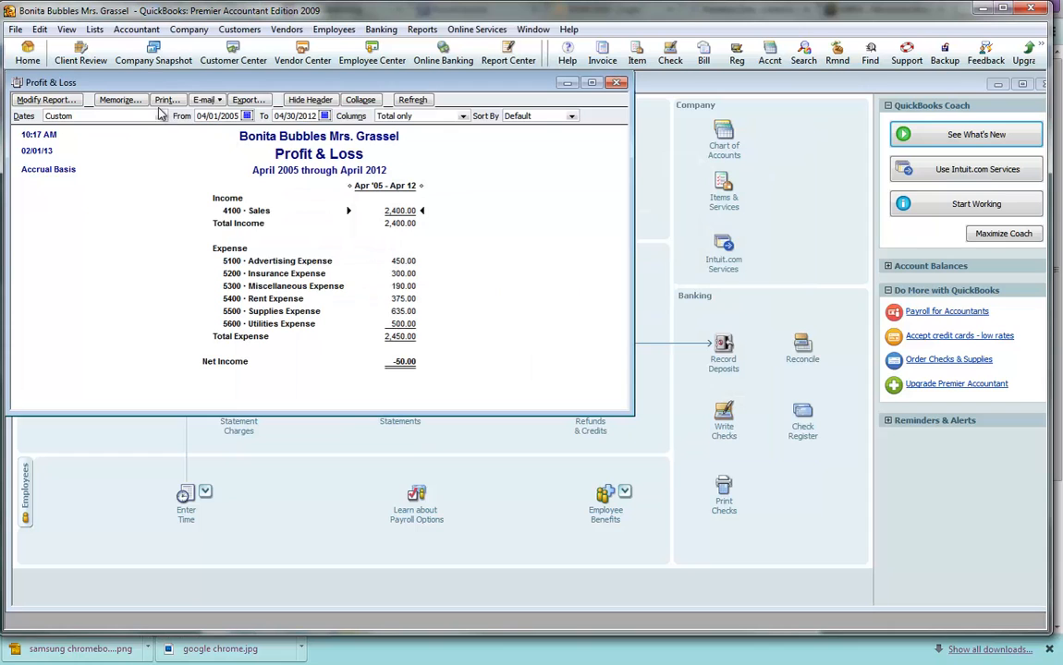
# Step: Reopen the insurance adjusting entry, number 2, change its date to 04/30/2005, and save and close it with the changes recorded
pyautogui.click(187, 30)
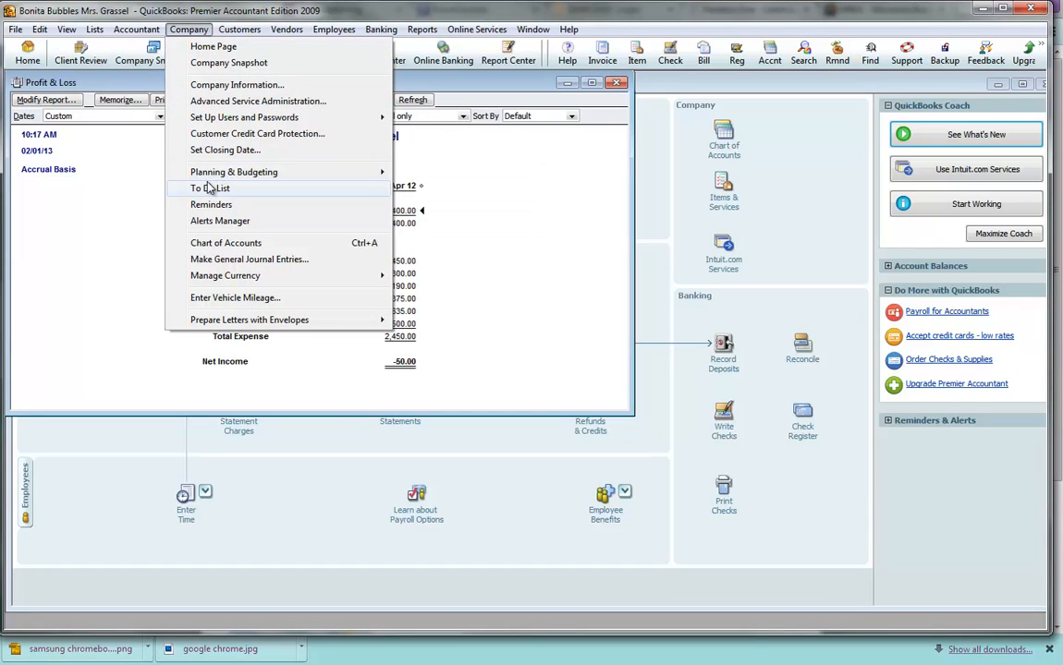
pyautogui.click(222, 259)
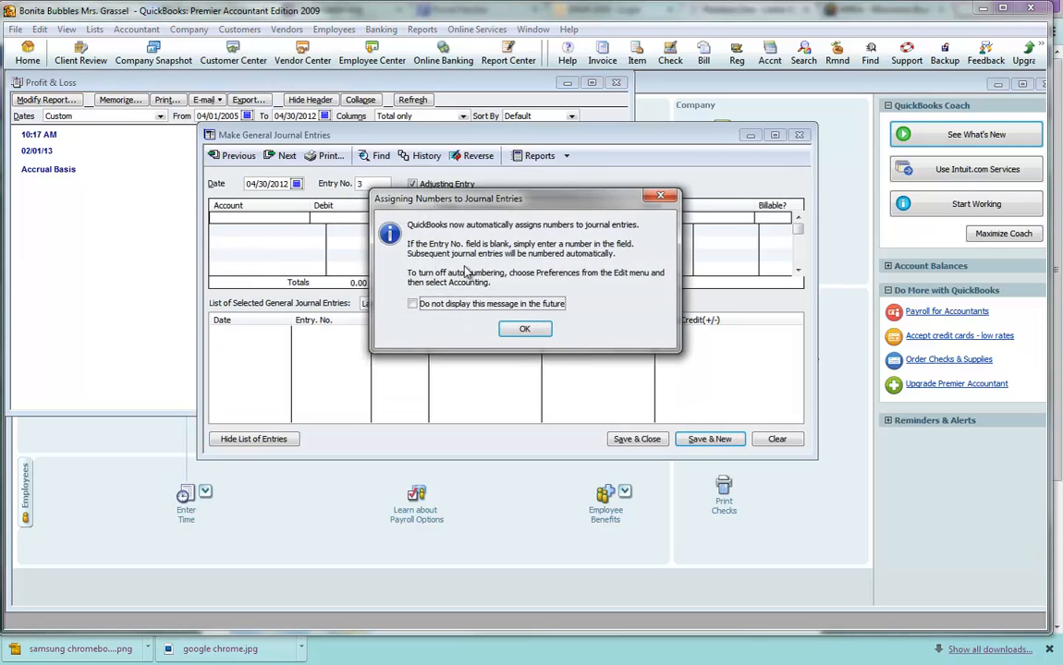
pyautogui.click(524, 329)
pyautogui.click(219, 157)
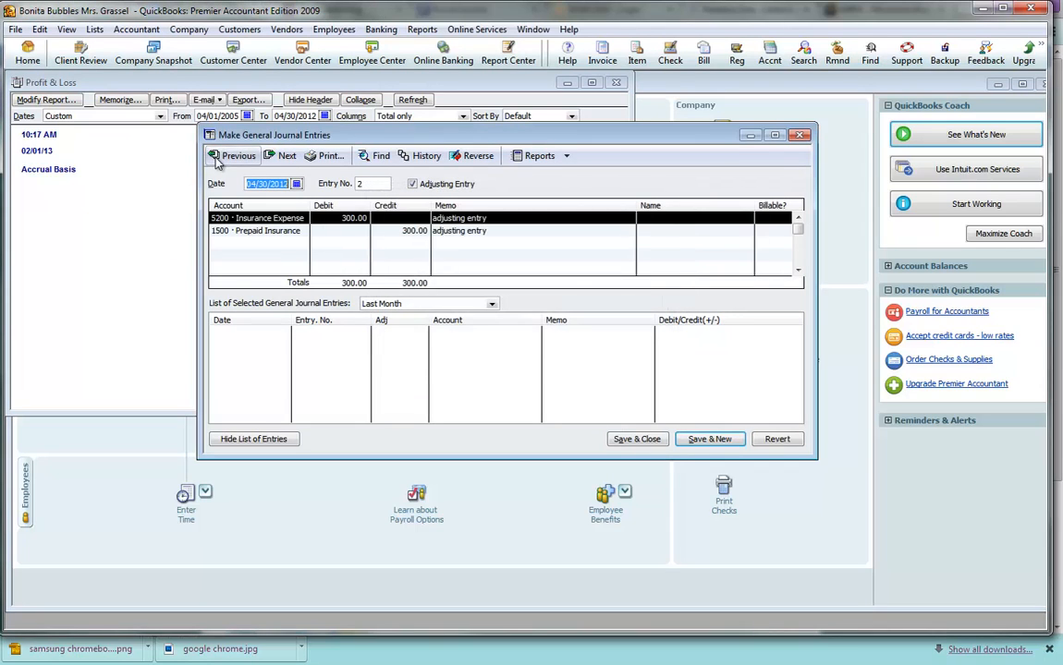
pyautogui.click(284, 183)
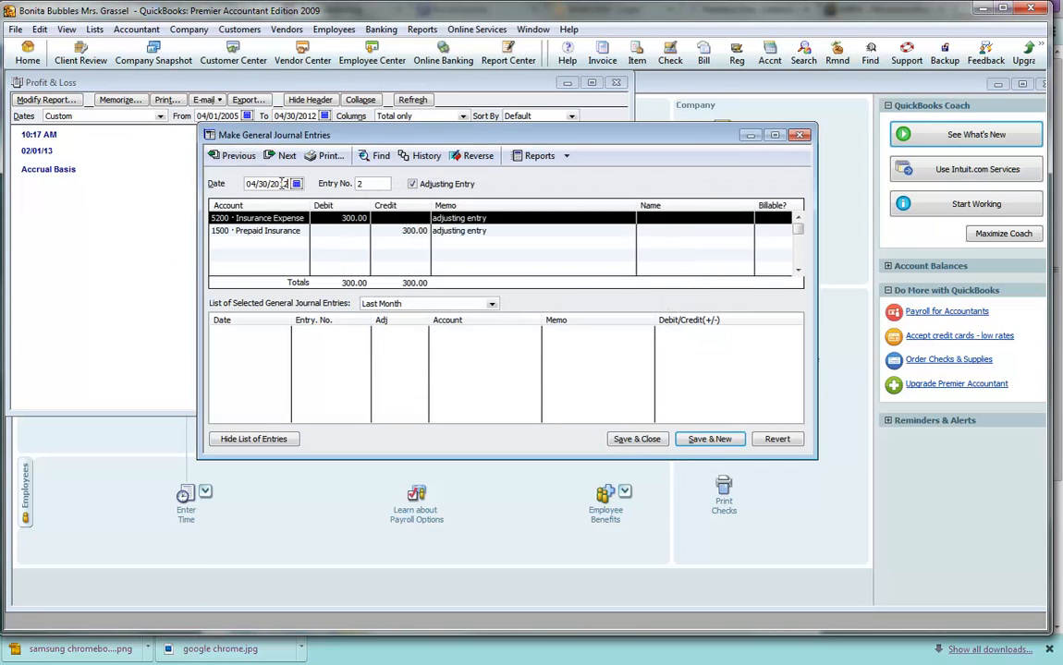
pyautogui.moveTo(281, 184); pyautogui.dragTo(292, 184)
pyautogui.write('05')
pyautogui.click(642, 440)
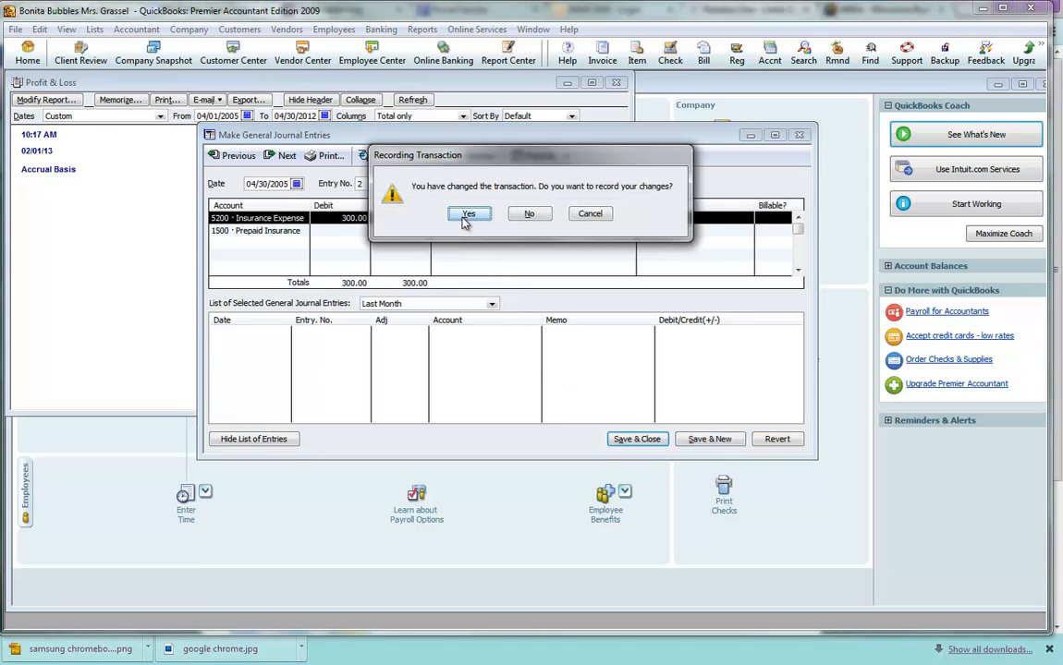
pyautogui.click(467, 212)
pyautogui.click(504, 279)
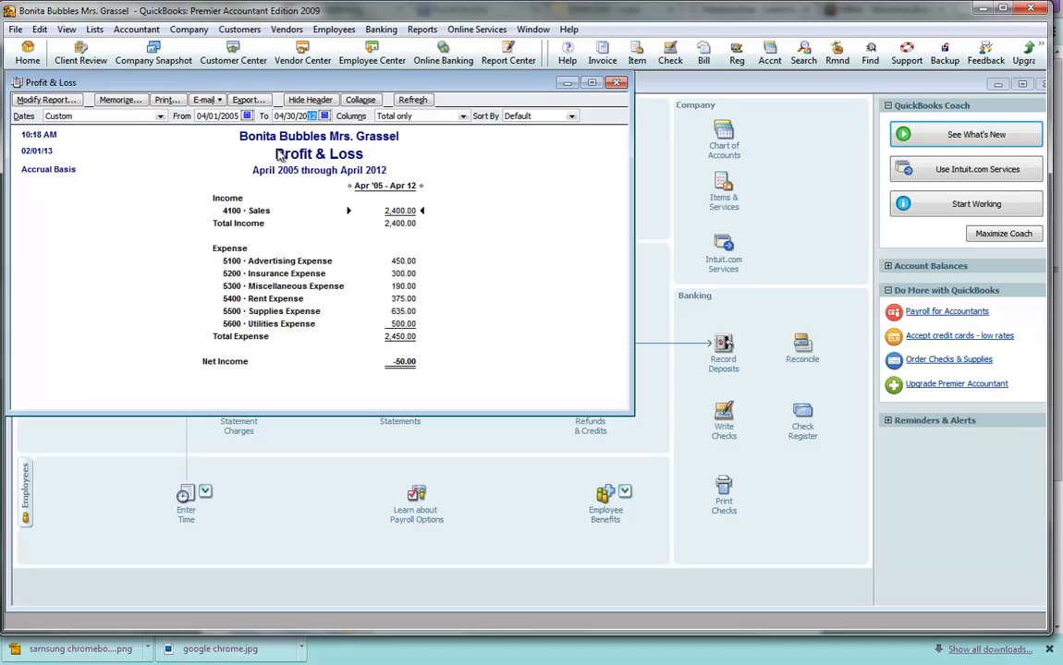
# Step: Set the Profit & Loss report's end date to 04/30/2005 and refresh the report
pyautogui.write('05')
pyautogui.click(412, 100)
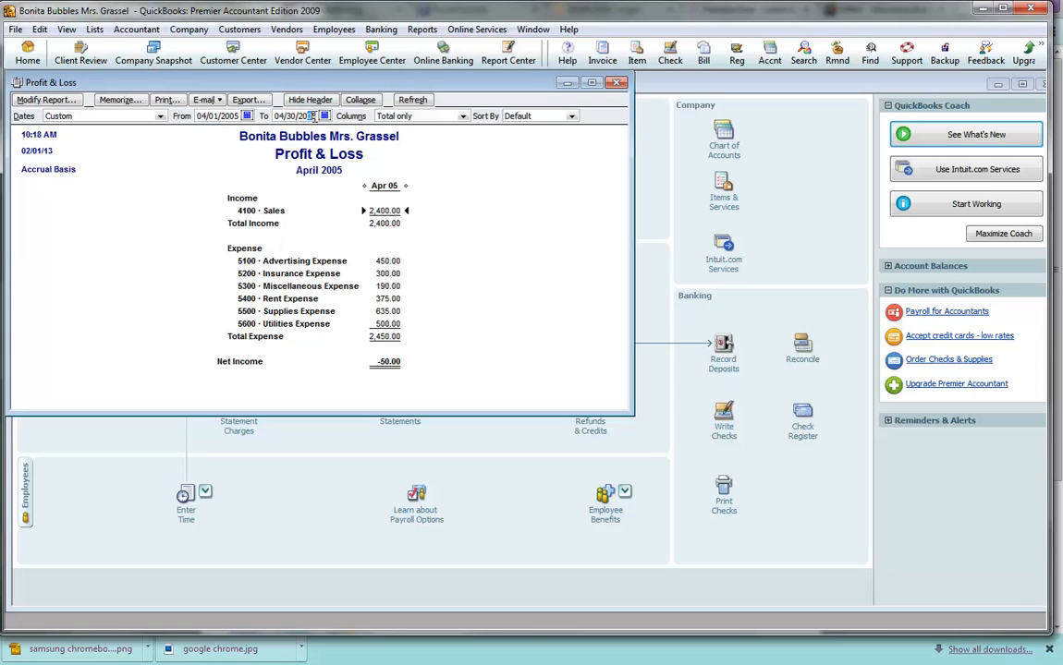
# Step: Try the Profit & Loss report with an end date of 04/30/2012, and set the end date back to 04/30/2005
pyautogui.moveTo(307, 116); pyautogui.dragTo(318, 116)
pyautogui.write('12')
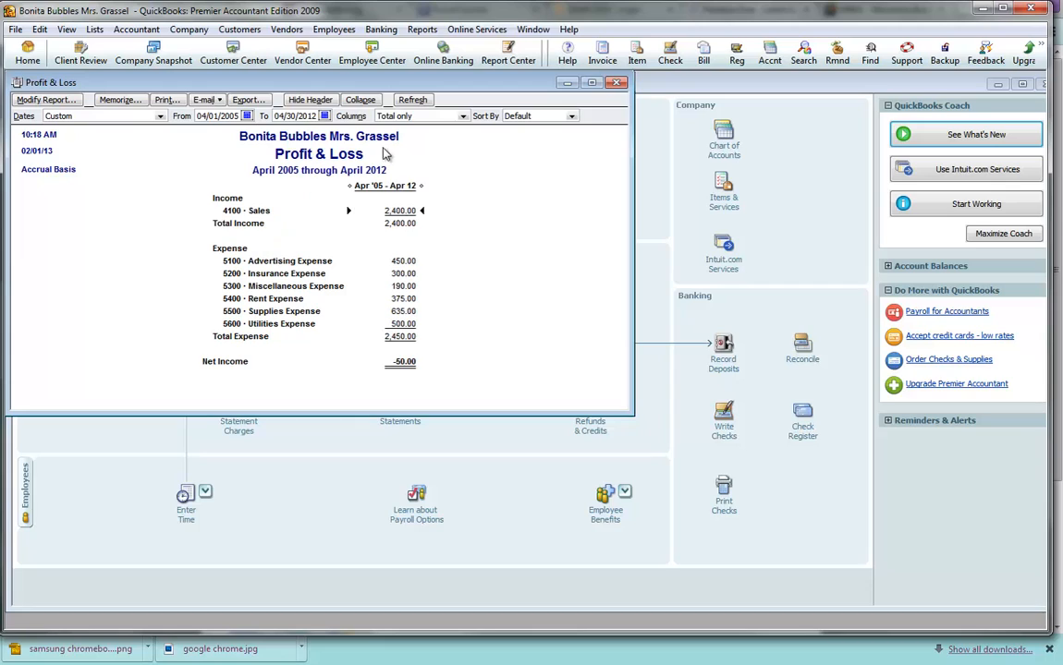
pyautogui.click(412, 102)
pyautogui.moveTo(309, 116); pyautogui.dragTo(316, 116)
pyautogui.write('05')
pyautogui.click(502, 225)
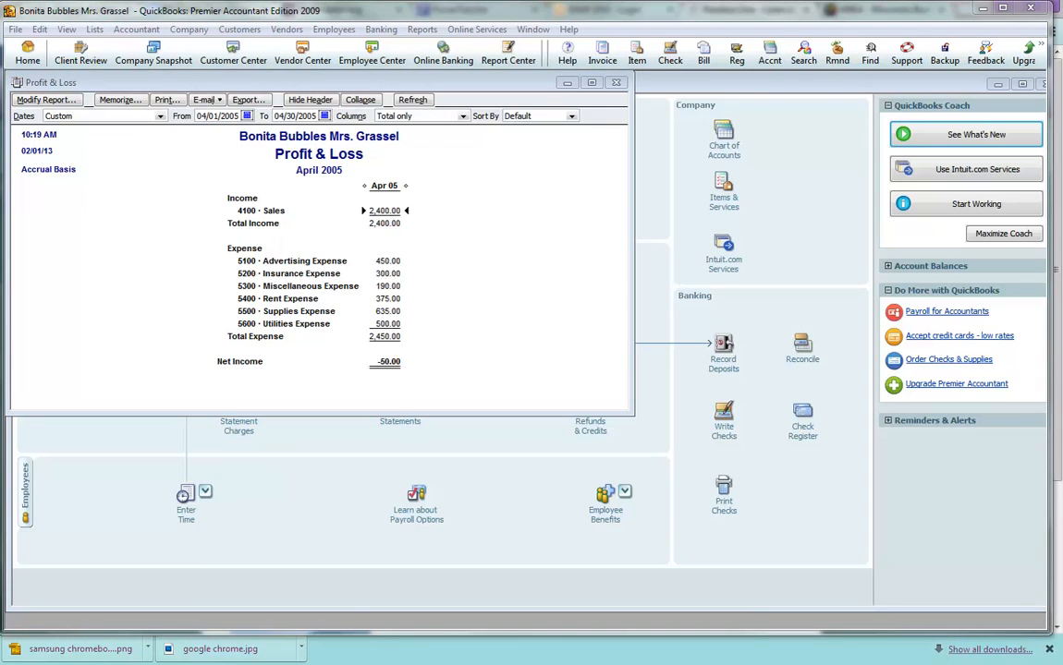
# Step: Add the preparer's name and 6-5 as the Profit & Loss report's extra footer line, and close the report, choosing to memorize it
pyautogui.click(46, 99)
pyautogui.moveTo(260, 128); pyautogui.dragTo(366, 115)
pyautogui.click(380, 145)
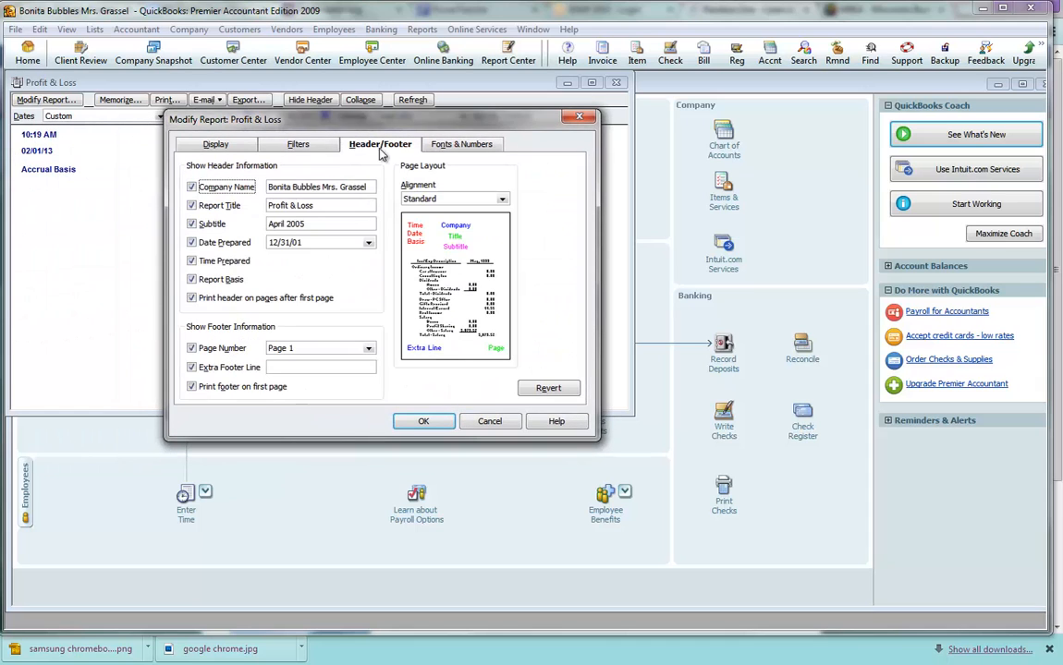
pyautogui.click(285, 368)
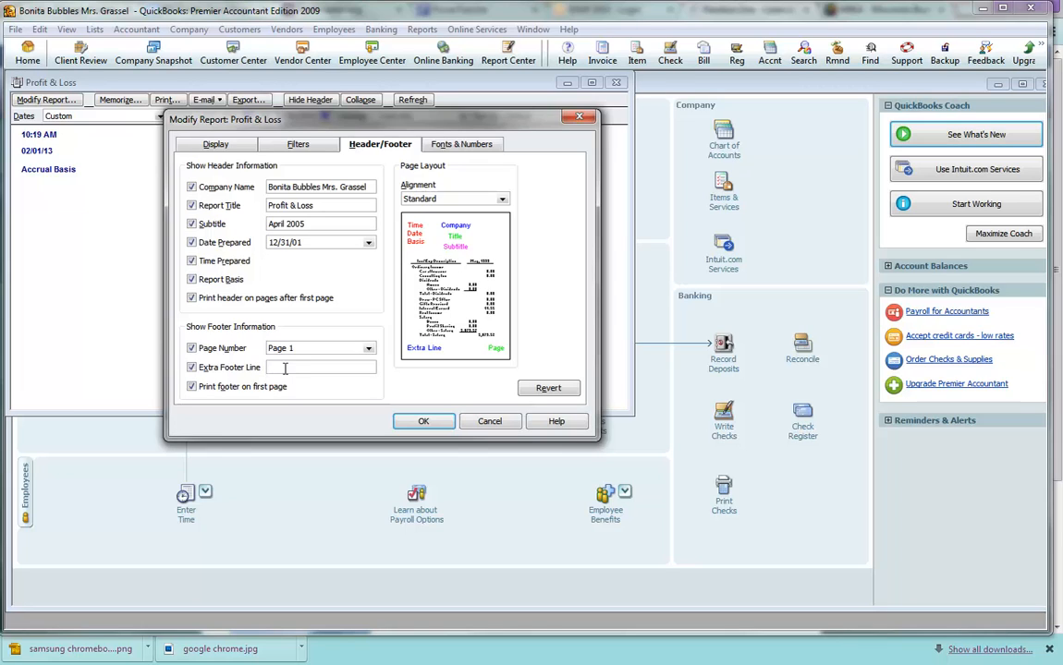
pyautogui.write('Mrs. Grassel 6-5')
pyautogui.click(424, 423)
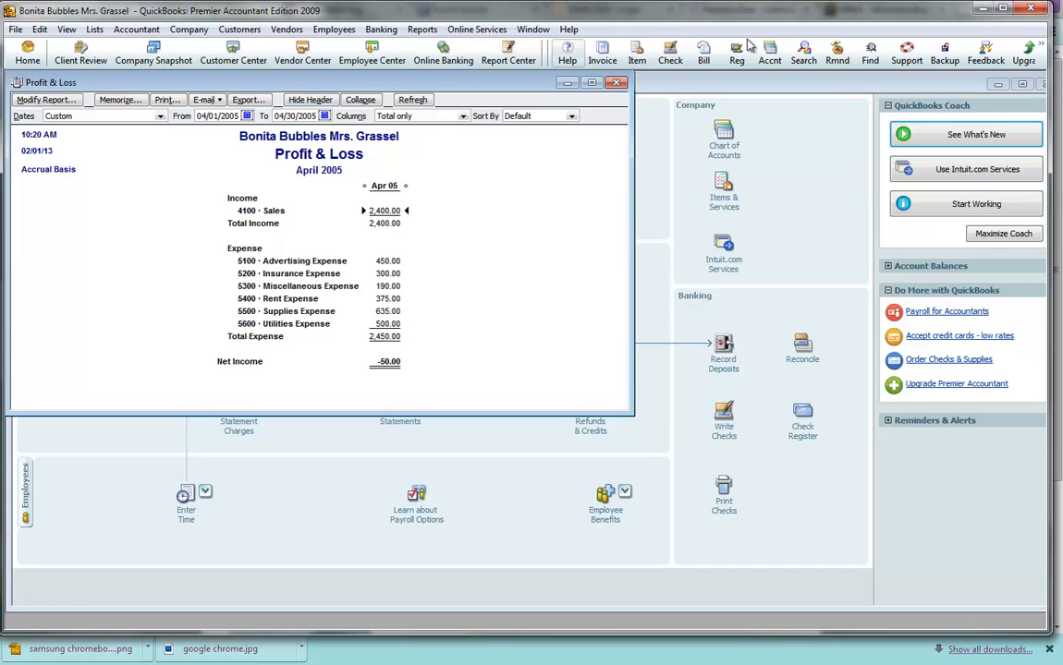
pyautogui.click(615, 83)
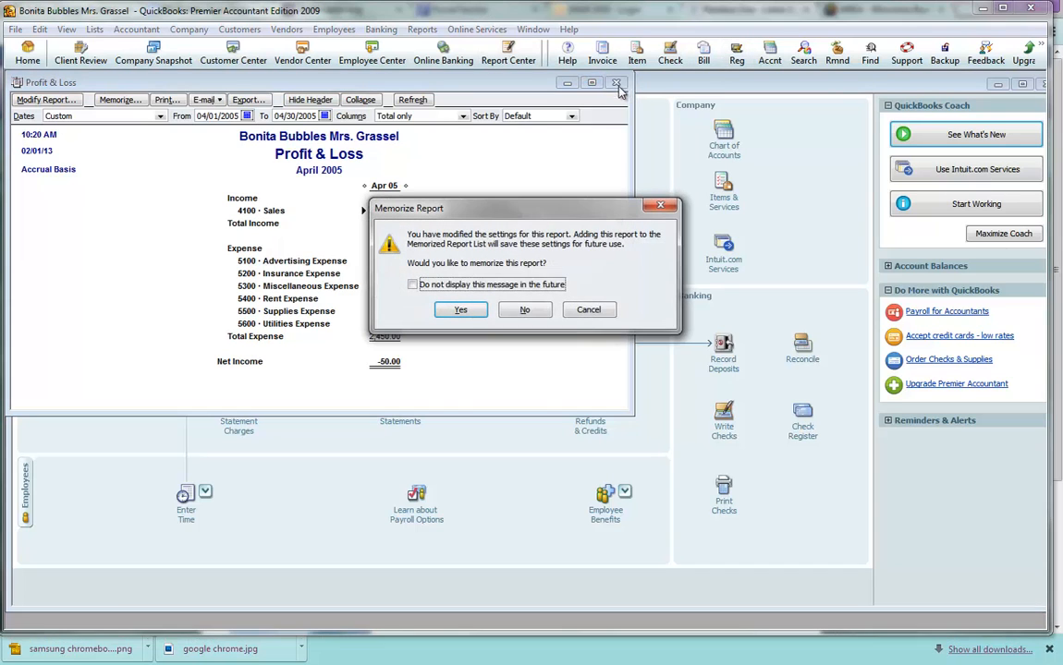
pyautogui.click(464, 313)
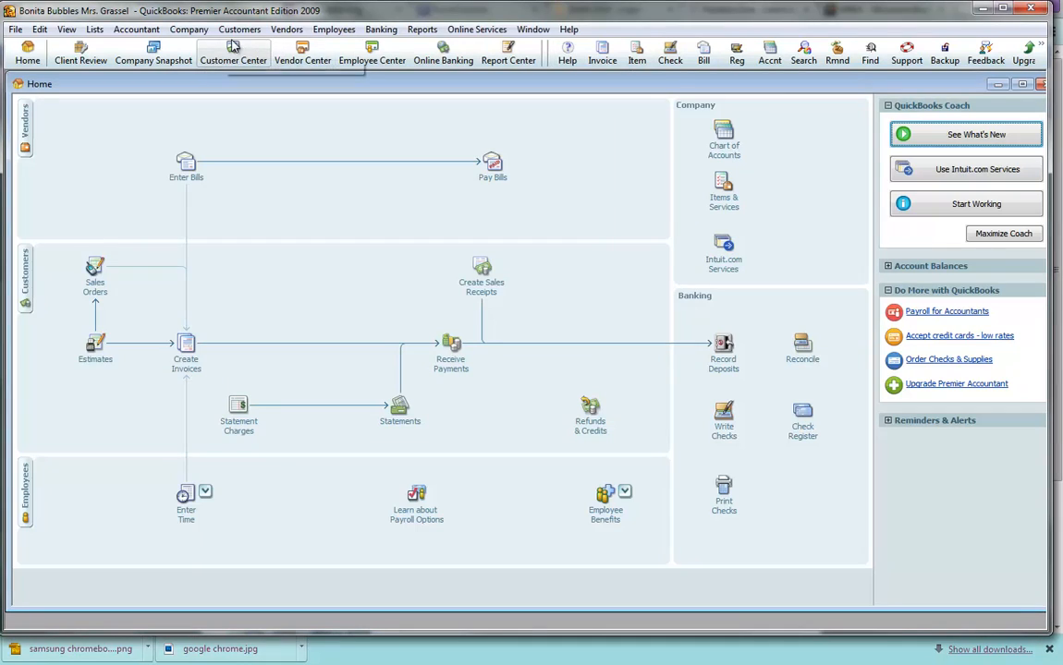
# Step: Open the accountant's Journal report and dismiss the notice about collapsing and expanding transactions
pyautogui.click(416, 34)
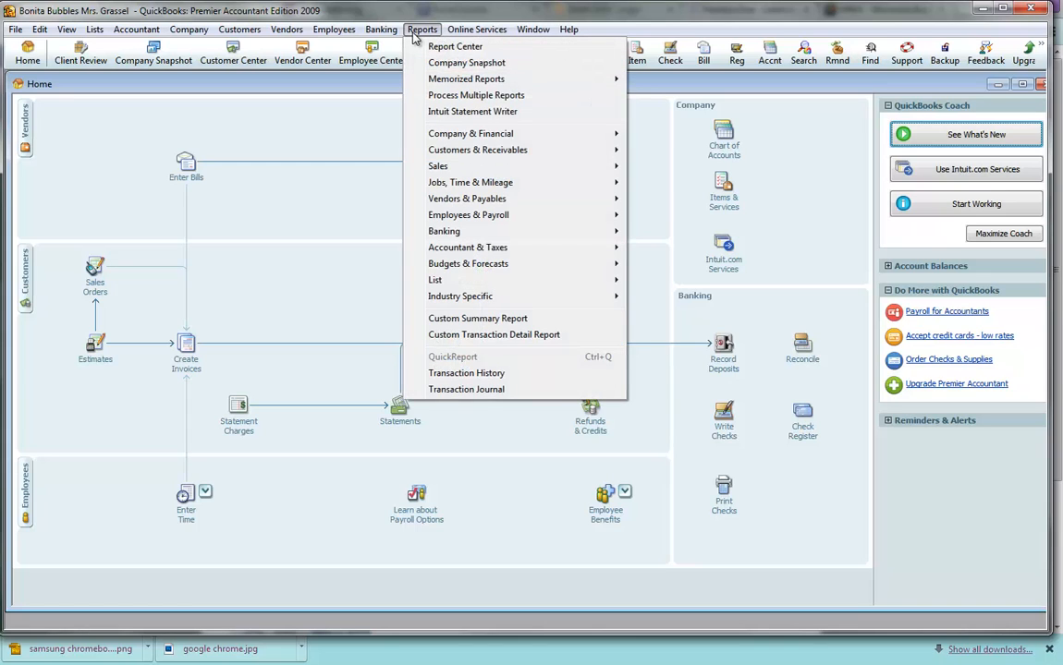
pyautogui.moveTo(473, 254)
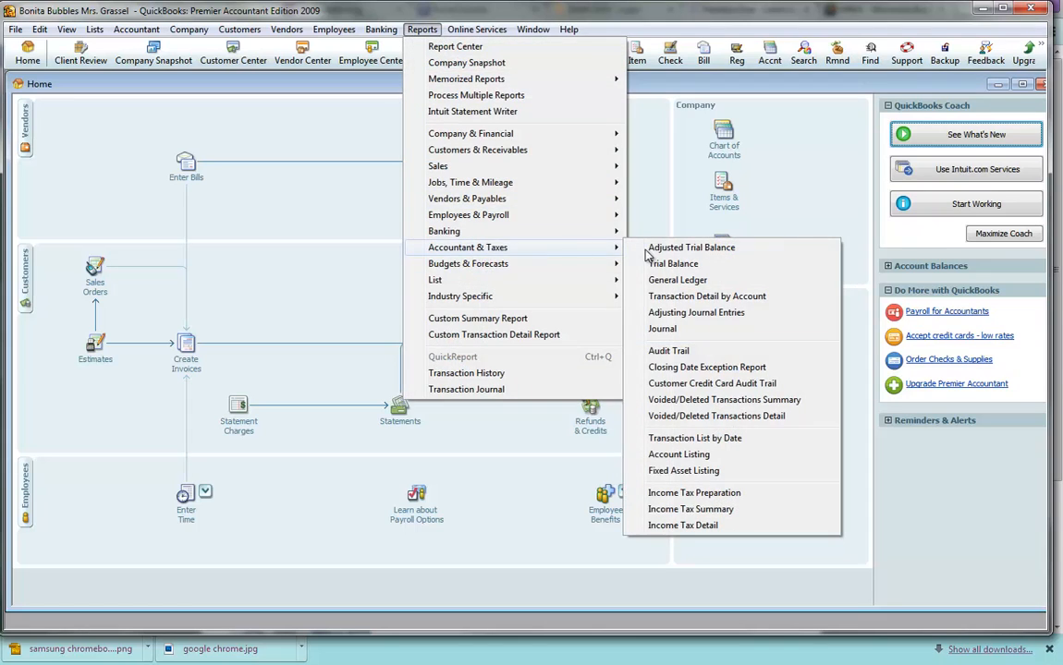
pyautogui.click(669, 331)
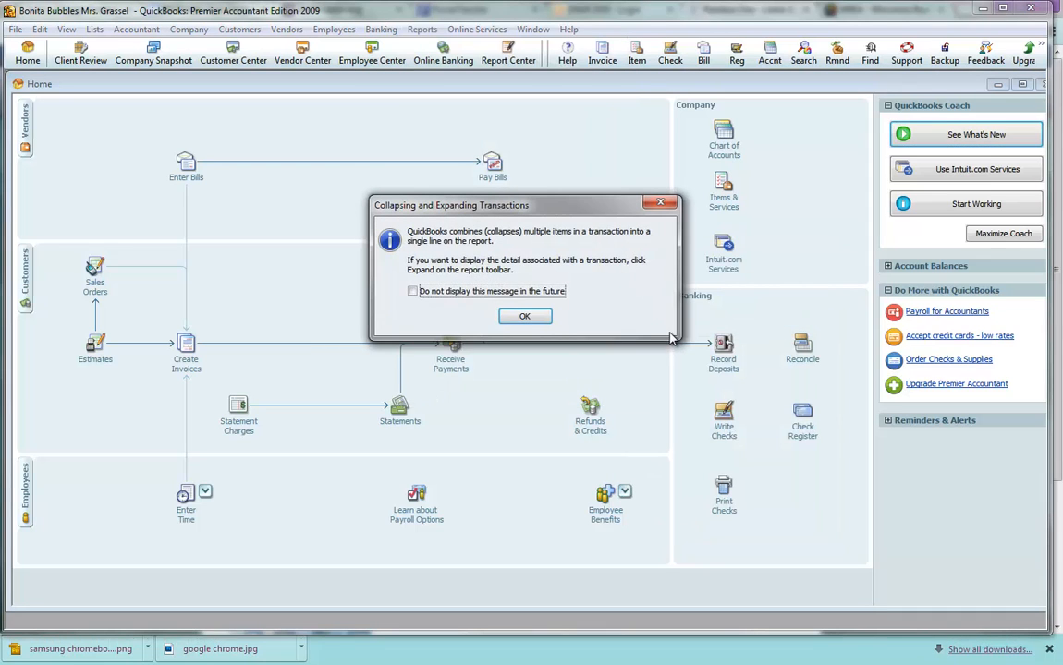
pyautogui.click(522, 316)
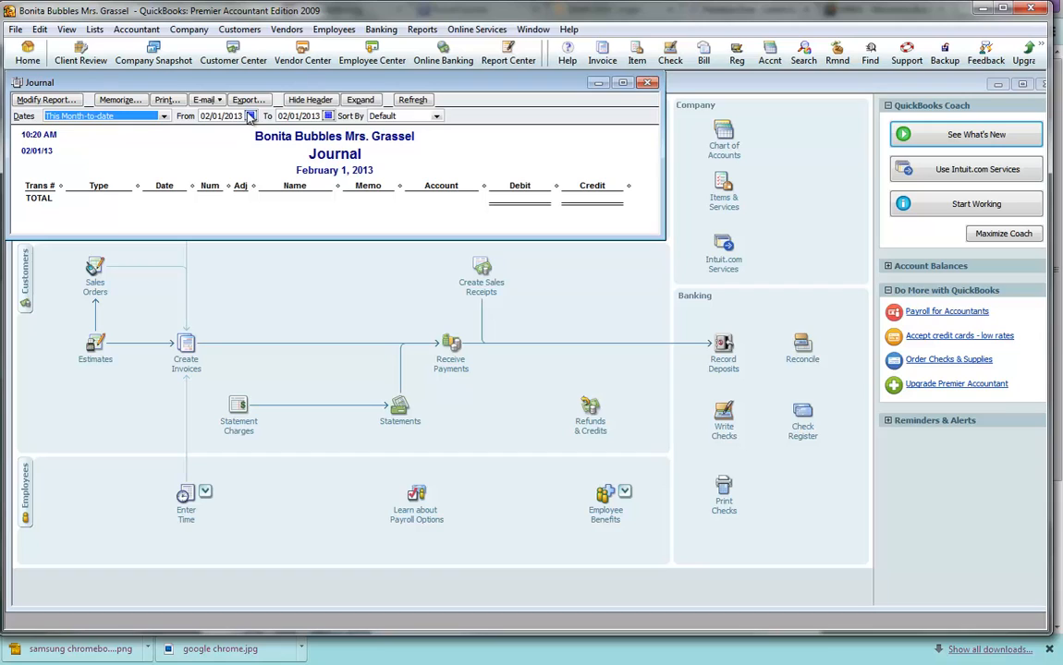
# Step: Set the Journal report's date range from 04/01/2005 to 04/30/2005 and refresh it
pyautogui.click(218, 116)
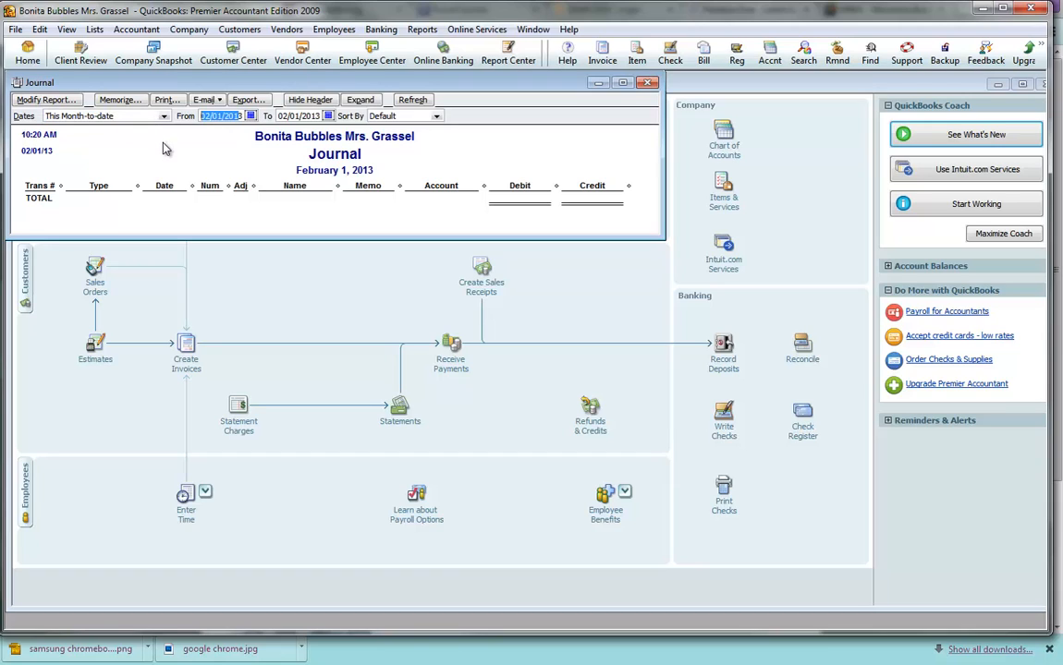
pyautogui.press('Left')
pyautogui.press('Delete')
pyautogui.press('Delete')
pyautogui.press('Delete')
pyautogui.press('Delete')
pyautogui.press('Delete')
pyautogui.press('Delete')
pyautogui.press('Delete')
pyautogui.press('Delete')
pyautogui.press('Delete')
pyautogui.press('Delete')
pyautogui.write('4/1/2005')
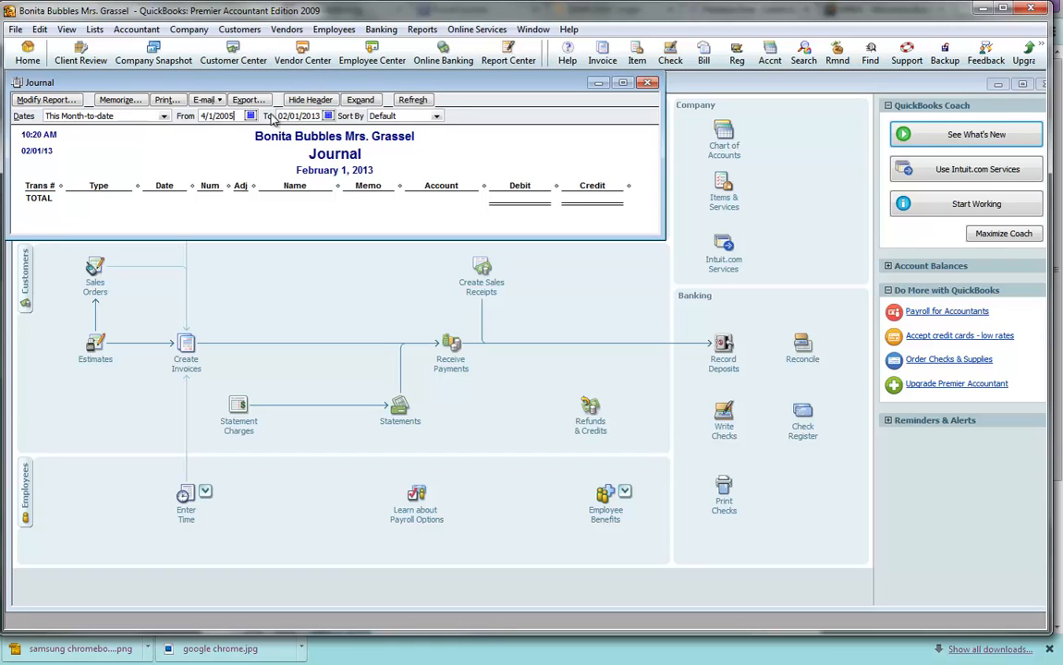
pyautogui.press('Tab')
pyautogui.write('4')
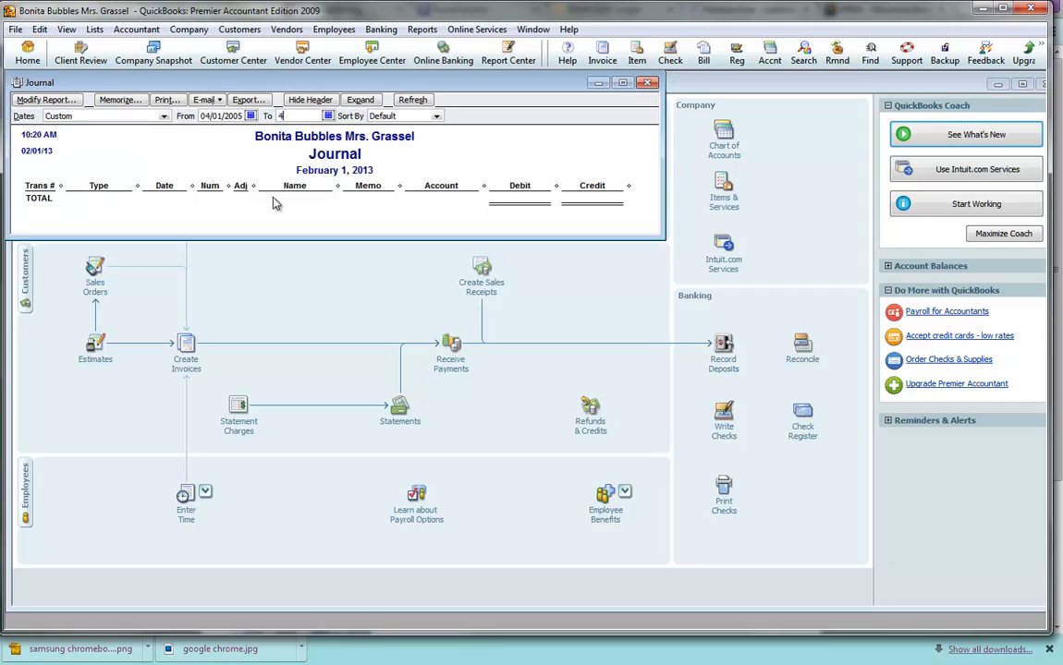
pyautogui.write('/30/2005')
pyautogui.click(408, 100)
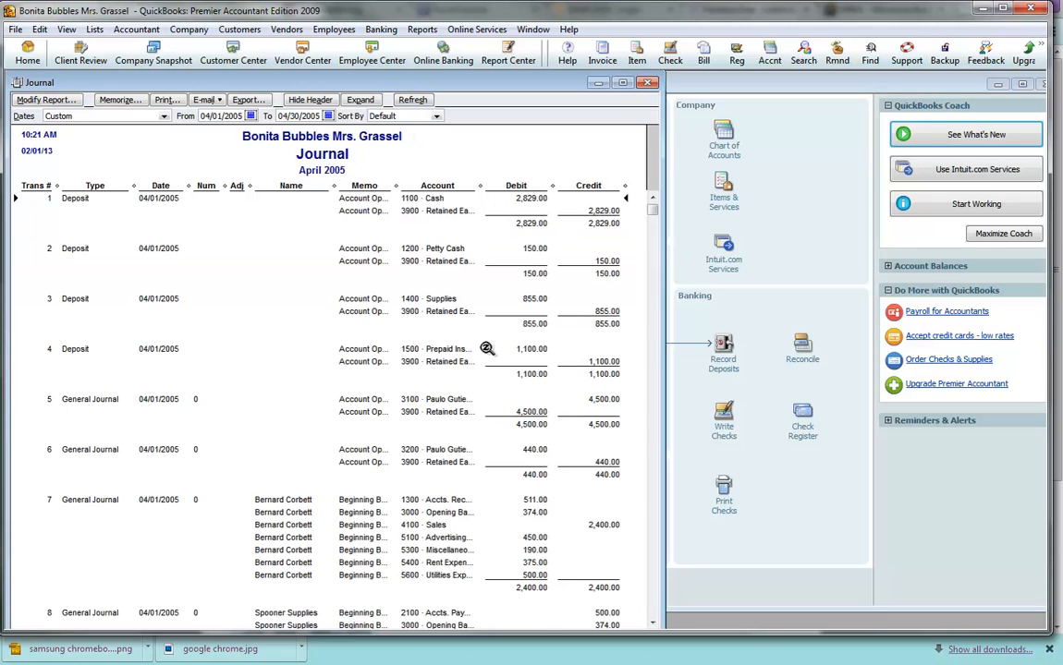
# Step: Limit the Journal report to 04/30/2005 by changing its start date, refresh it, and narrow the Name and Memo columns
pyautogui.scroll(-5, 278, 305)
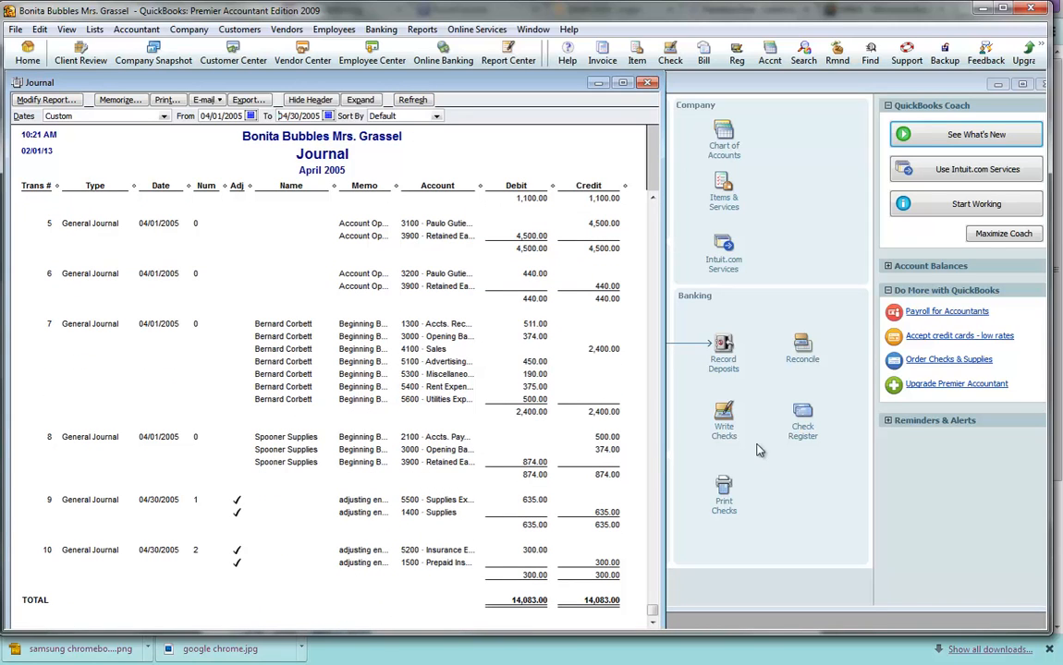
pyautogui.scroll(5, 469, 414)
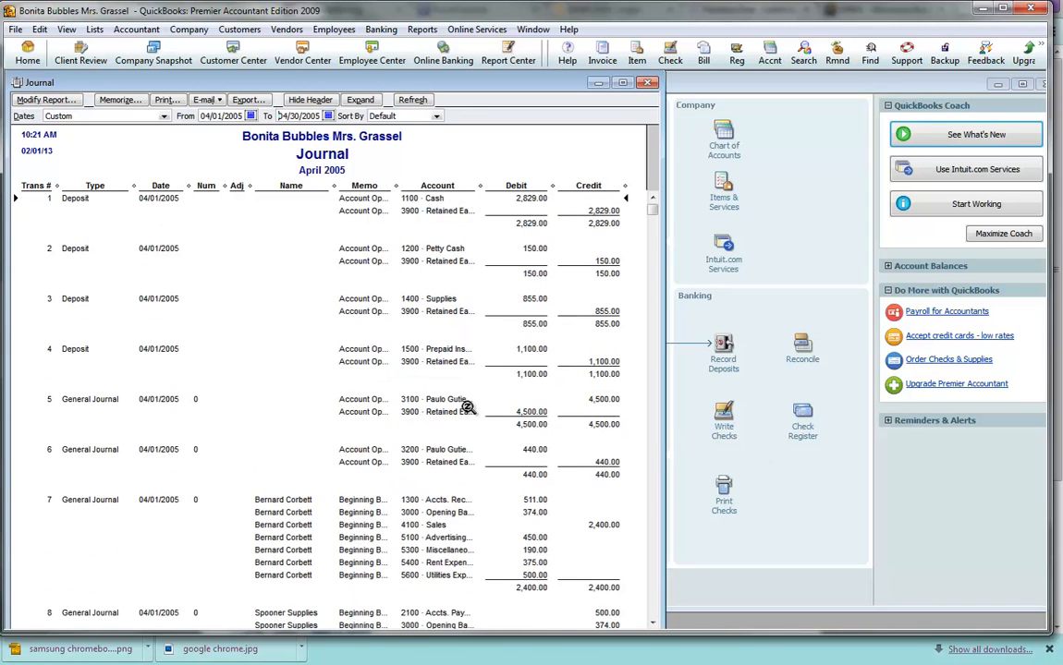
pyautogui.scroll(-5, 502, 407)
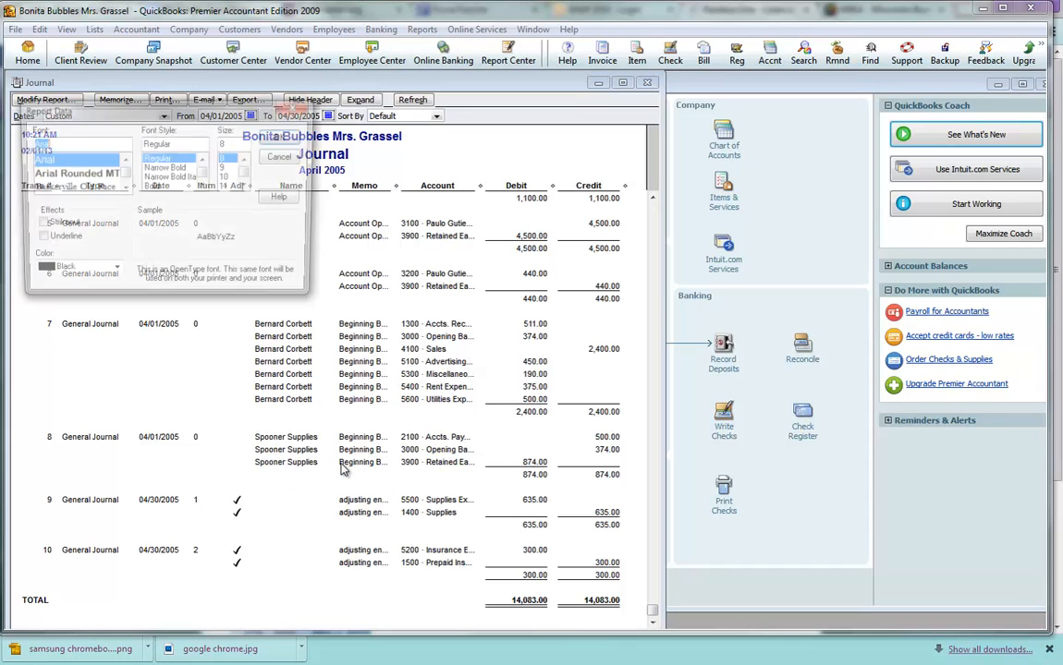
pyautogui.click(284, 158)
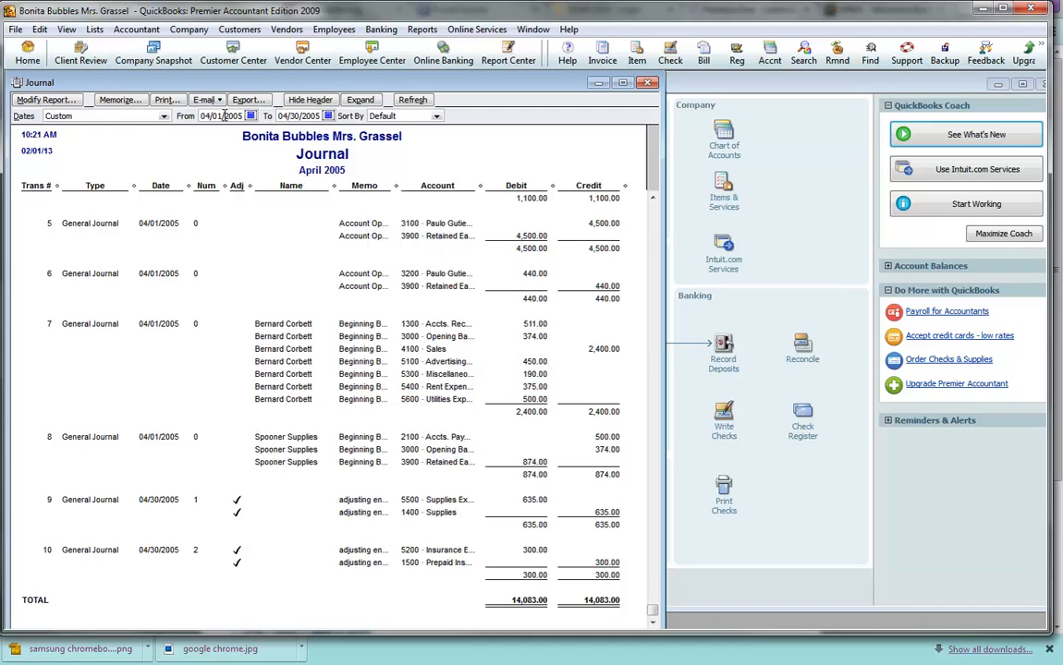
pyautogui.moveTo(224, 116); pyautogui.dragTo(218, 116)
pyautogui.press('BackSpace')
pyautogui.press('BackSpace')
pyautogui.write('30/')
pyautogui.click(421, 101)
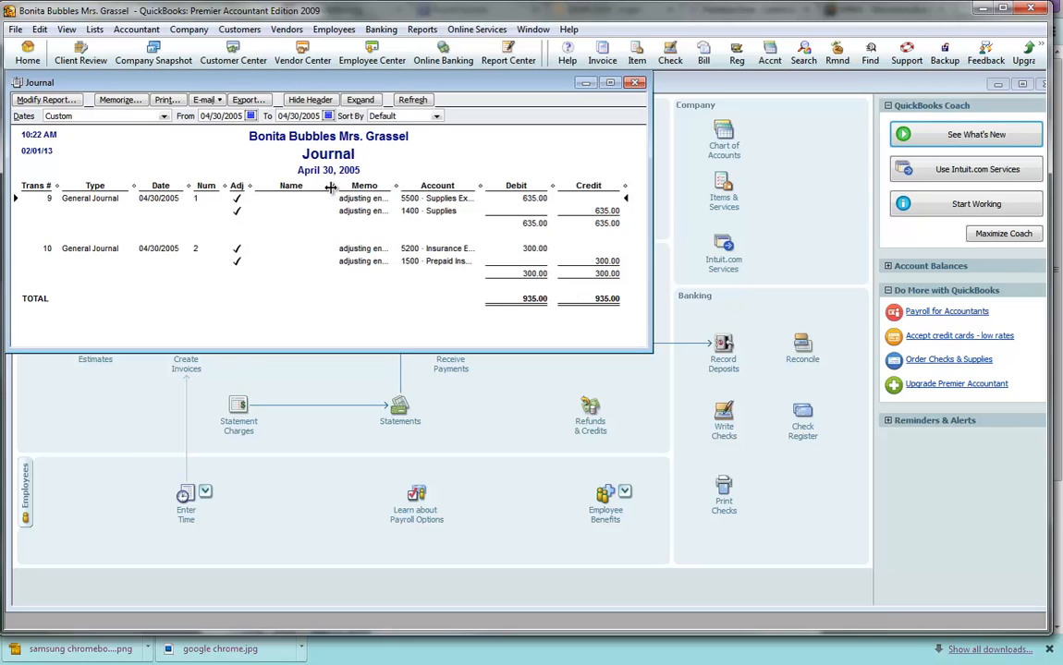
pyautogui.moveTo(332, 187); pyautogui.dragTo(277, 186)
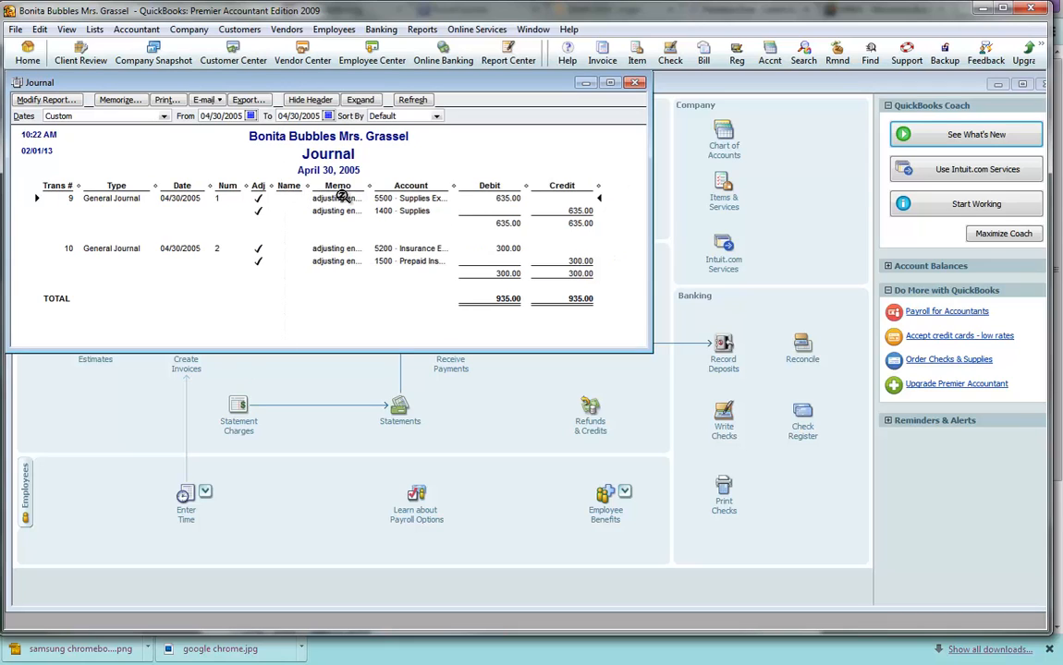
pyautogui.moveTo(369, 187); pyautogui.dragTo(305, 187)
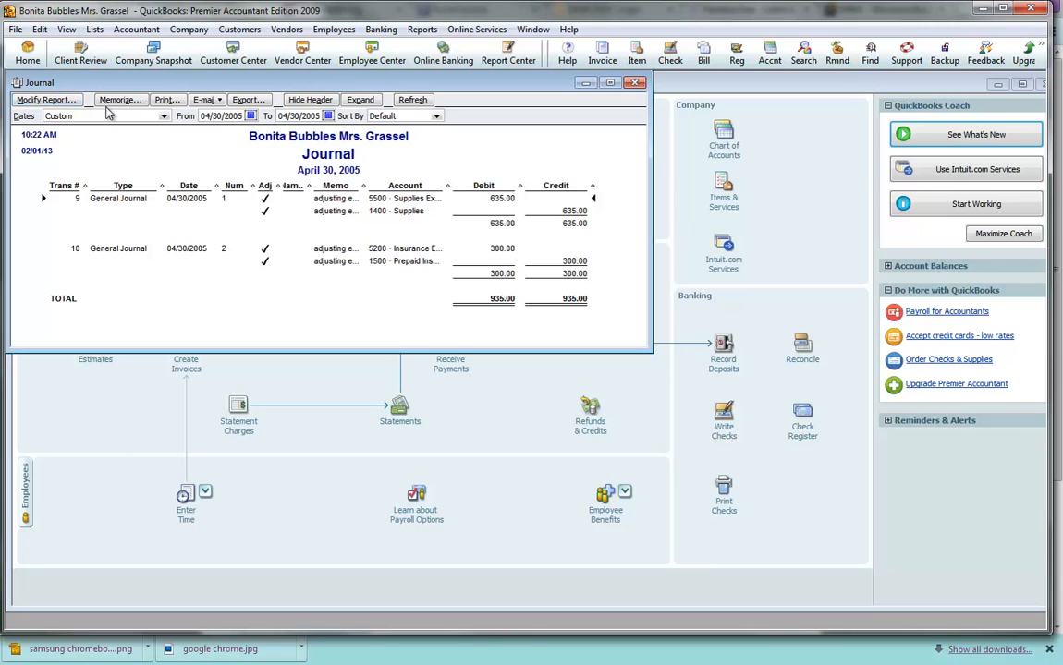
# Step: Enter the preparer's name and 6-5 as the Journal report's extra footer line
pyautogui.click(46, 99)
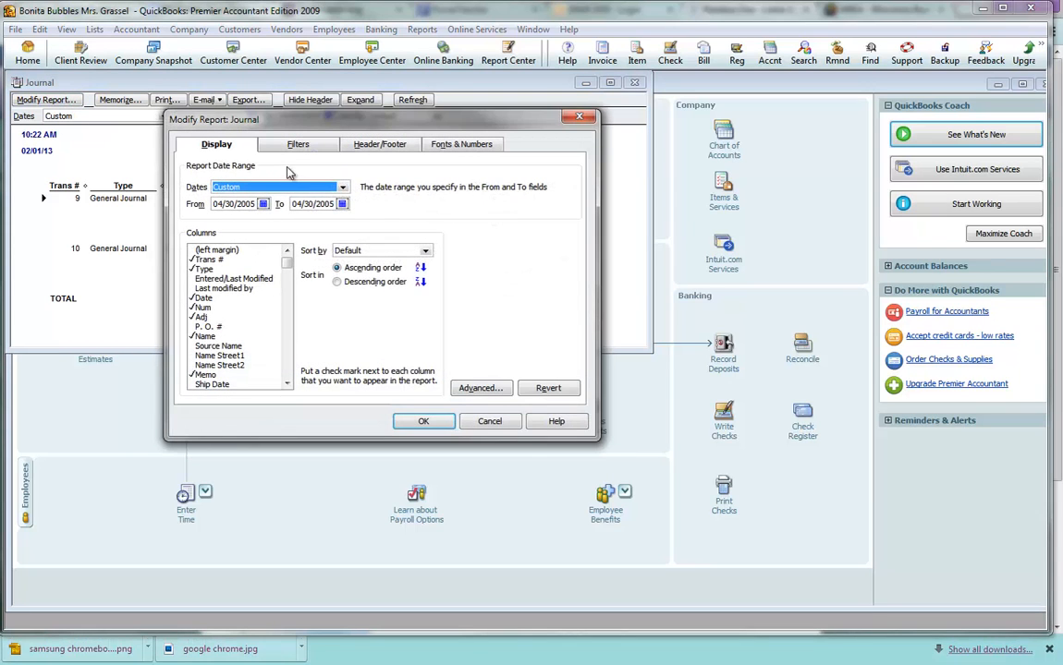
pyautogui.click(367, 144)
pyautogui.click(293, 347)
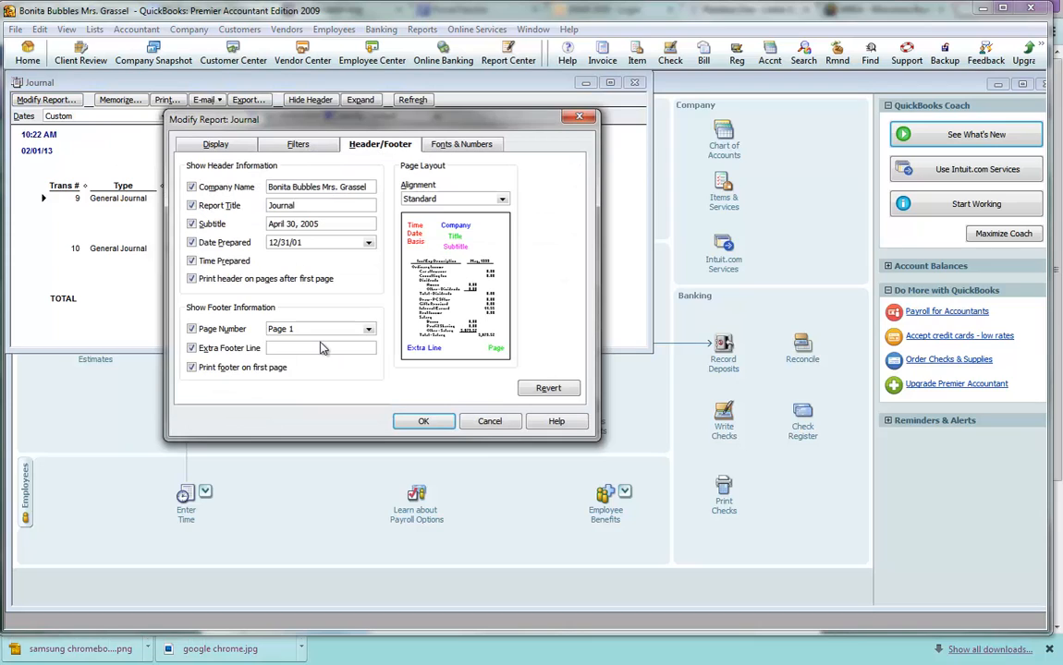
pyautogui.write('Mrs. Grassel 6')
pyautogui.write('-5')
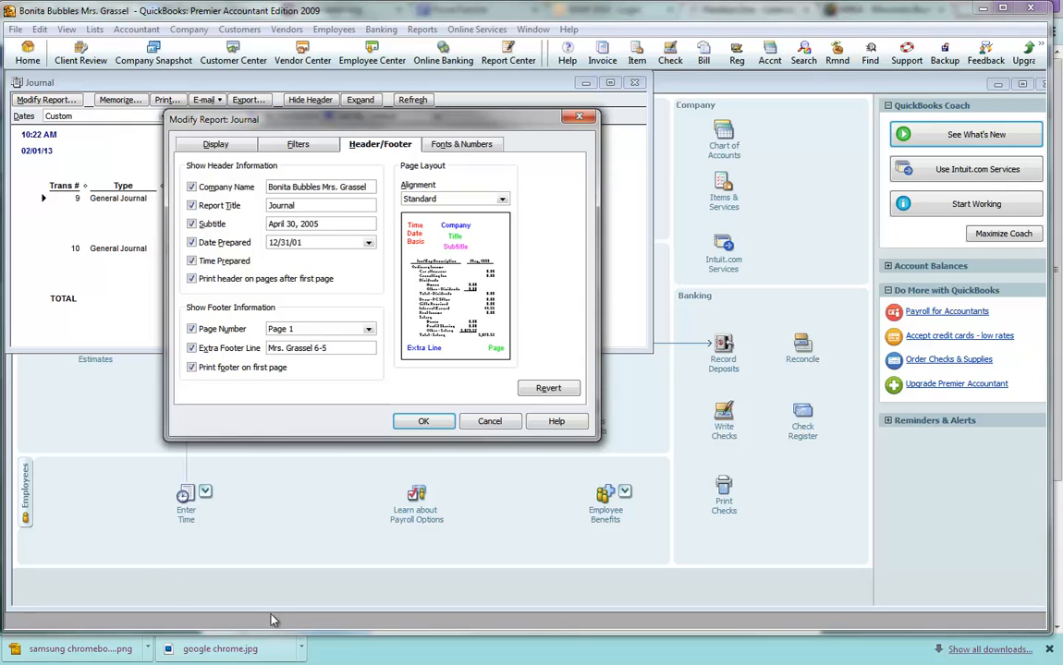